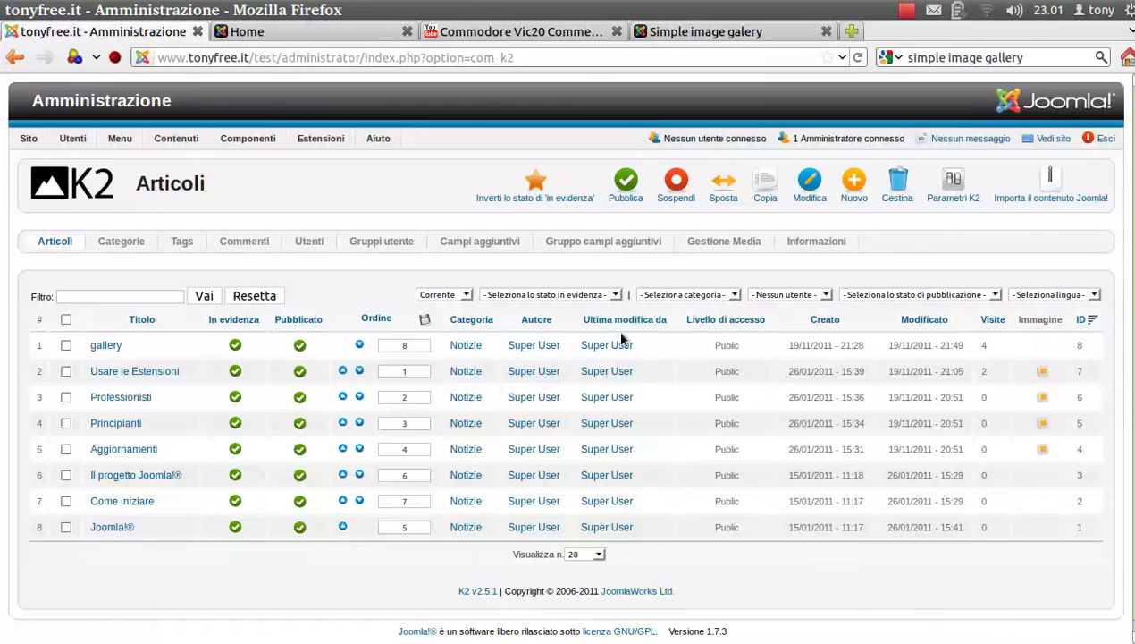
- Start a new K2 category titled "k3" with Notizie as its parent category
left_click(115, 241)
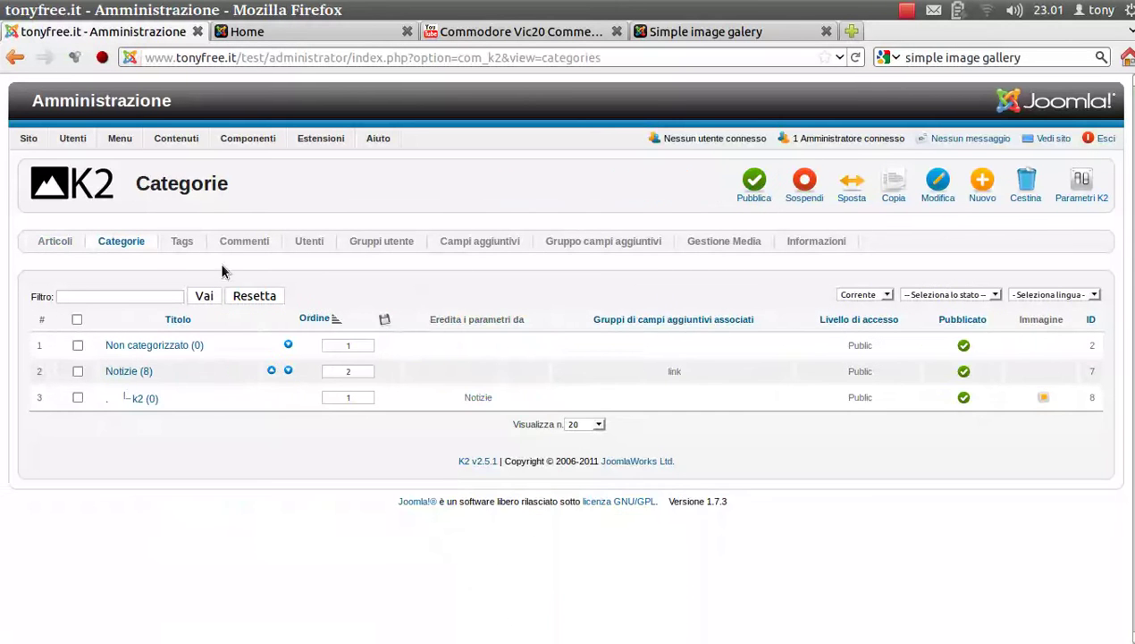
left_click(971, 185)
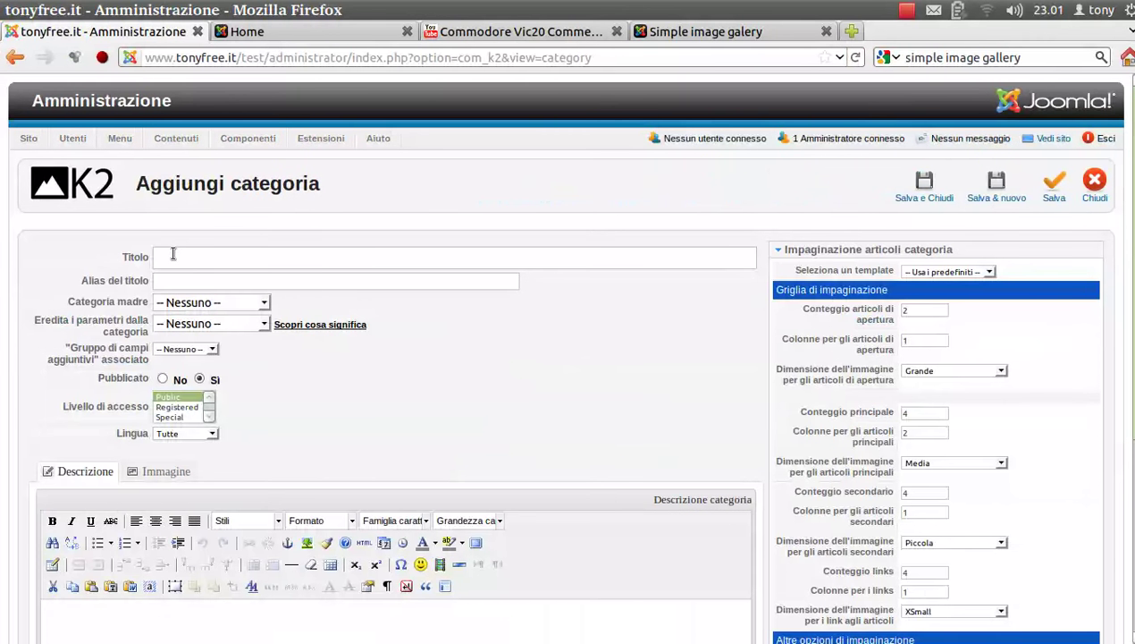
left_click(179, 258)
type("k3")
left_click(265, 302)
left_click(223, 347)
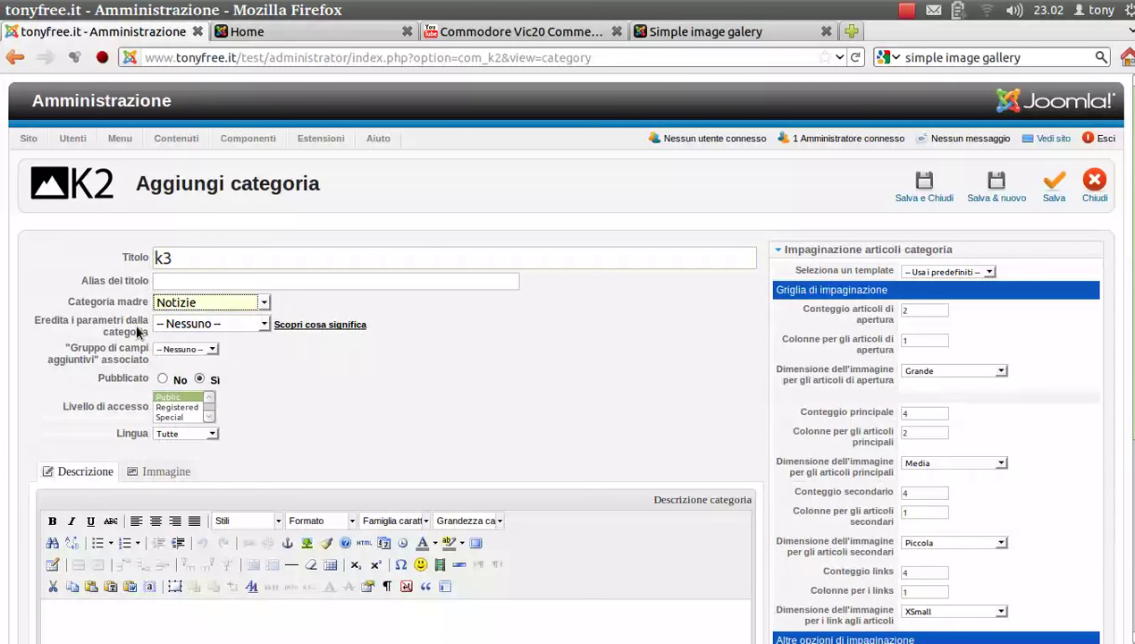
- Make the k3 category inherit its parameters from Notizie and associate it with the additional field group "link"
scroll(838, 429, "down", 3)
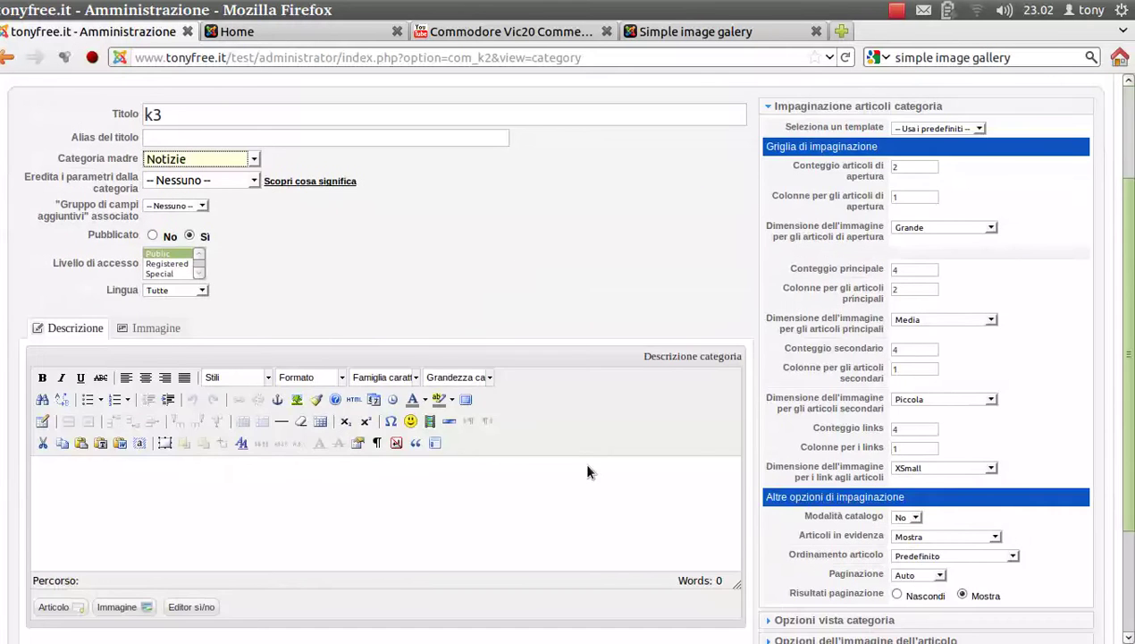
scroll(507, 238, "up", 2)
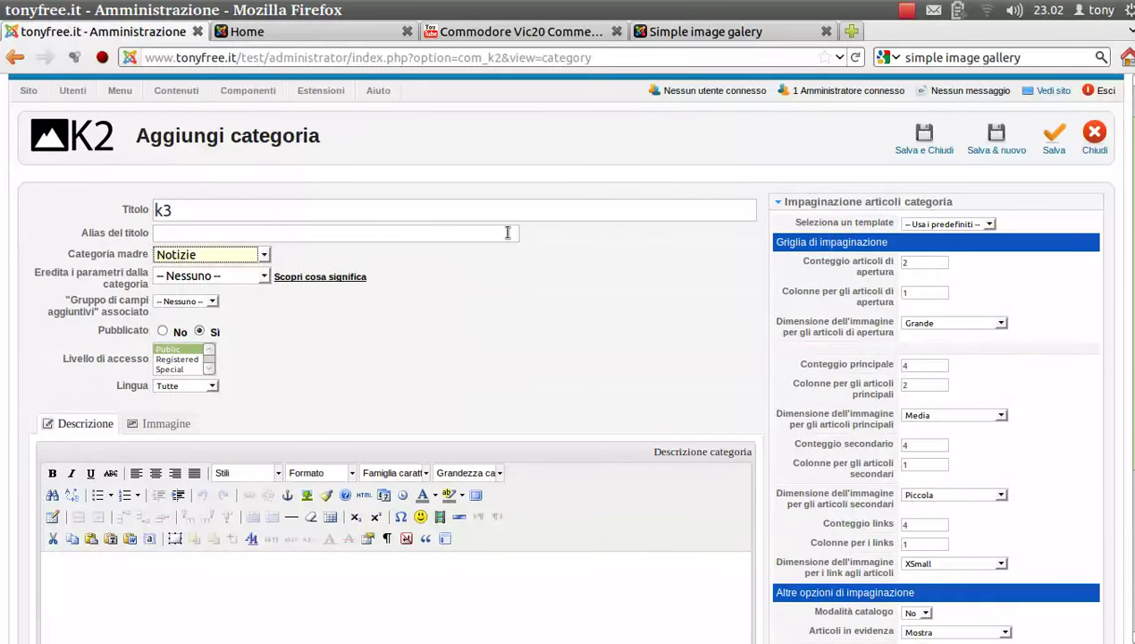
left_click(264, 276)
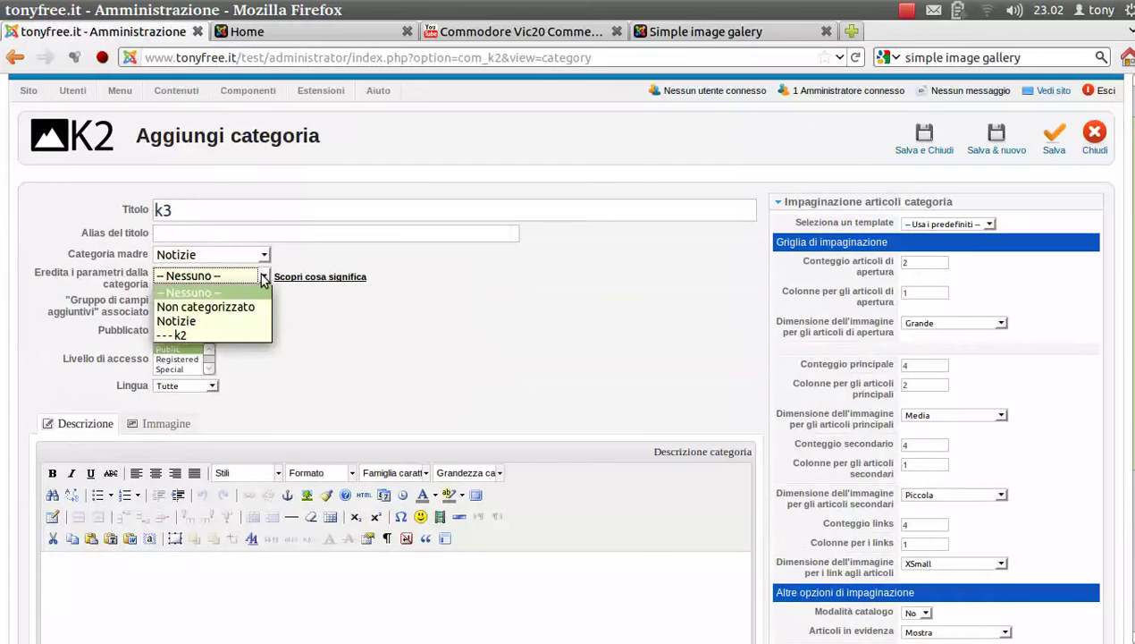
left_click(195, 322)
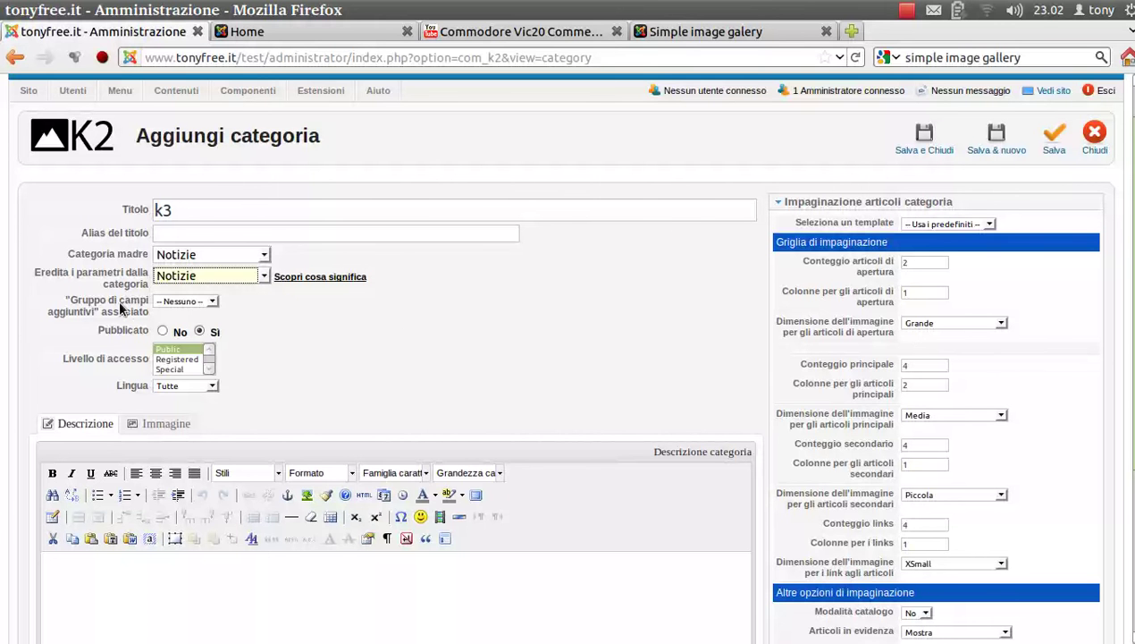
left_click(213, 301)
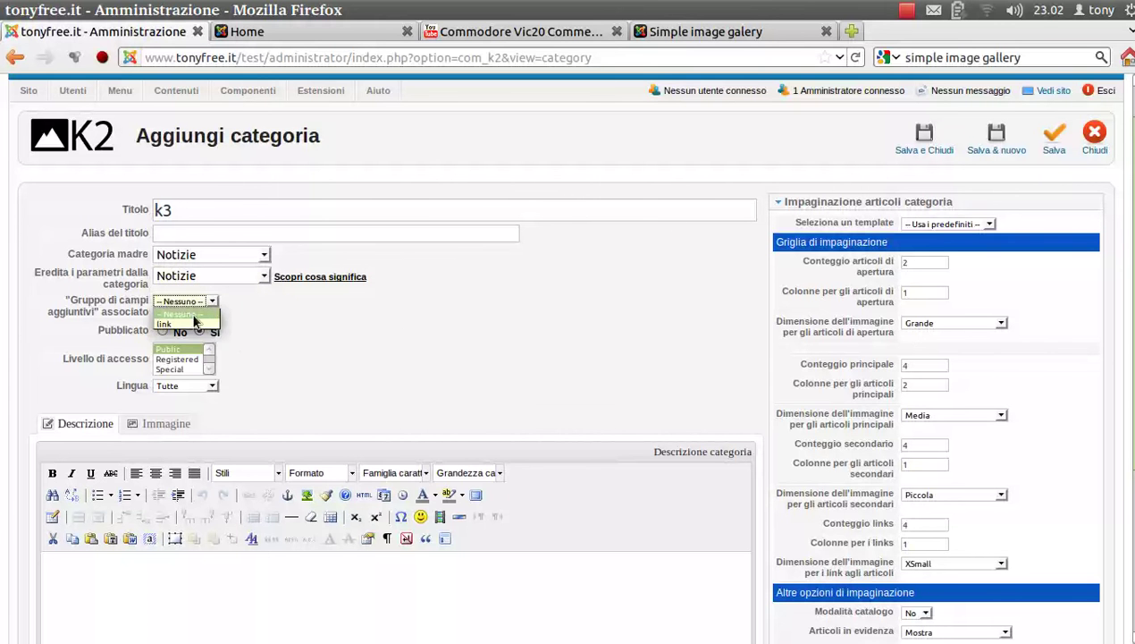
left_click(183, 323)
- Enter "descrizione" as the description text of the k3 category
scroll(254, 322, "down", 2)
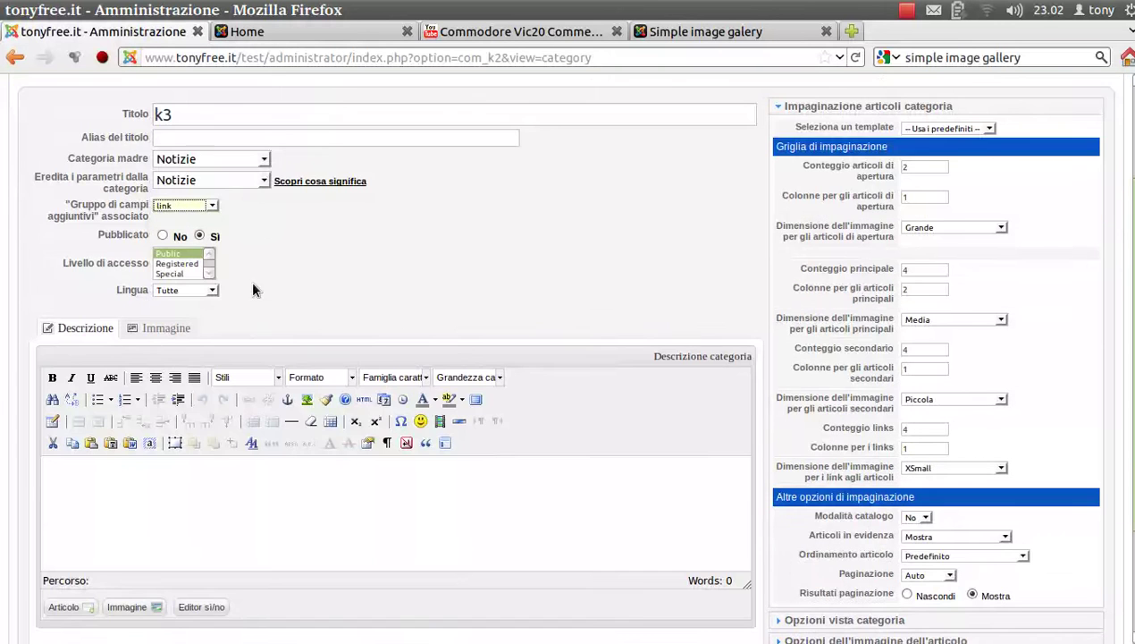
scroll(302, 426, "down", 3)
type("descrizione")
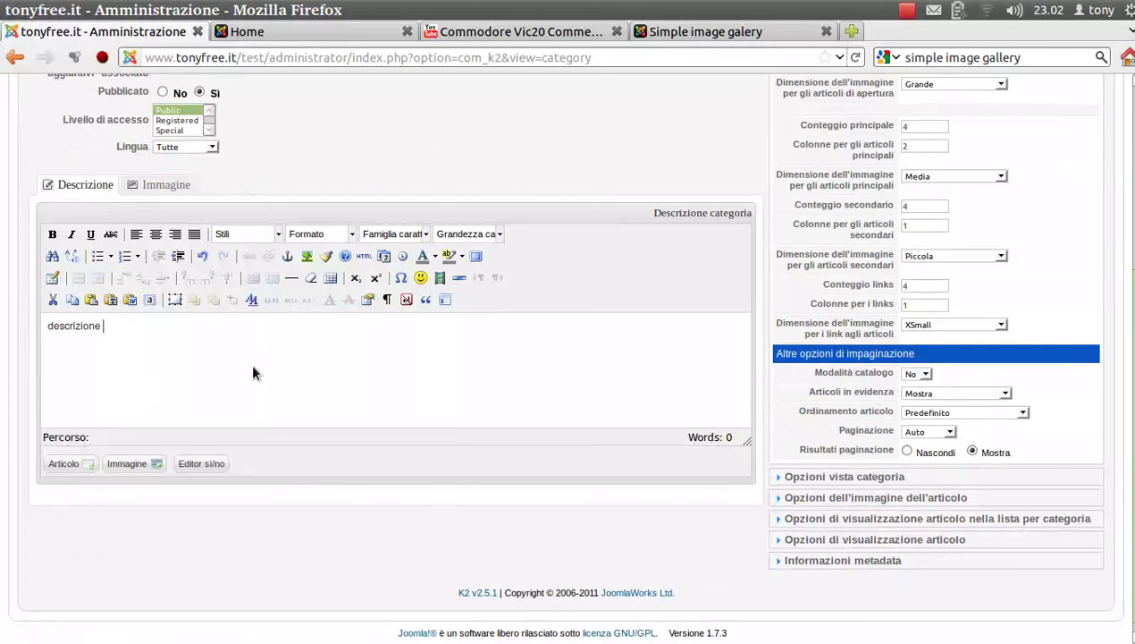
- Set casinoroyale06.jpg from the Scaricati folder as the category image, and save and close the category
left_click(170, 184)
left_click(337, 213)
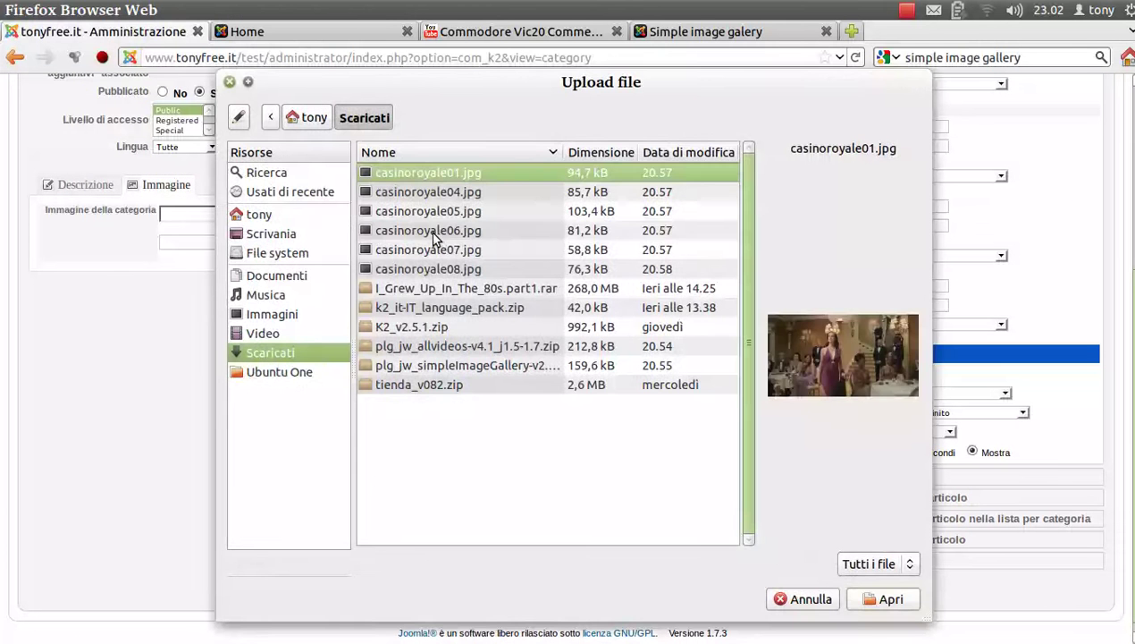
left_click(434, 231)
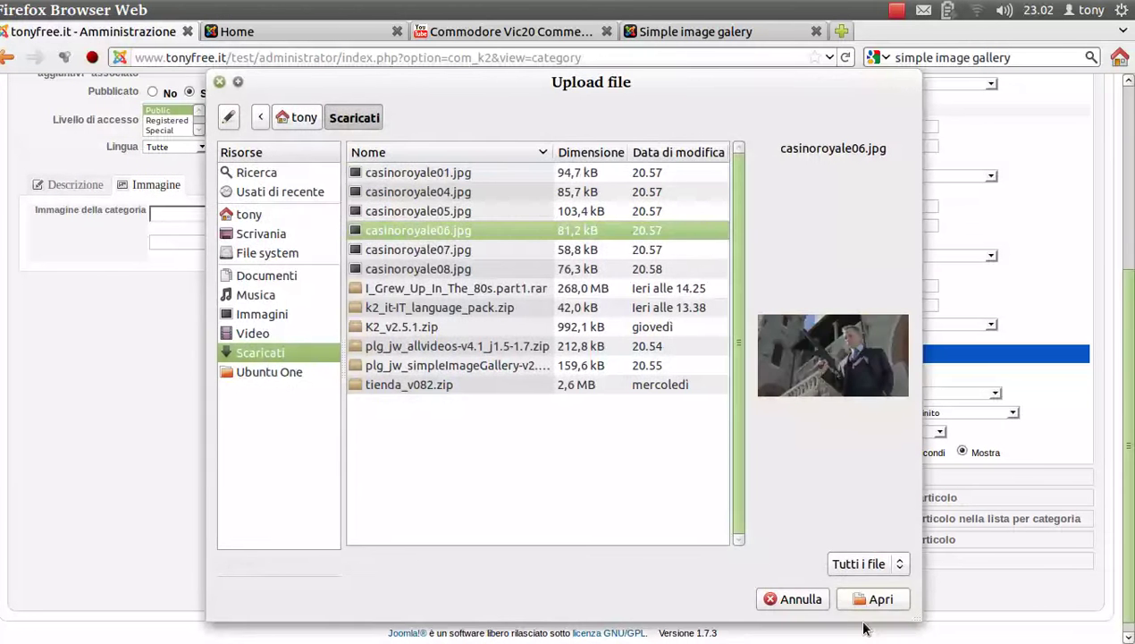
left_click(880, 599)
scroll(500, 458, "up", 5)
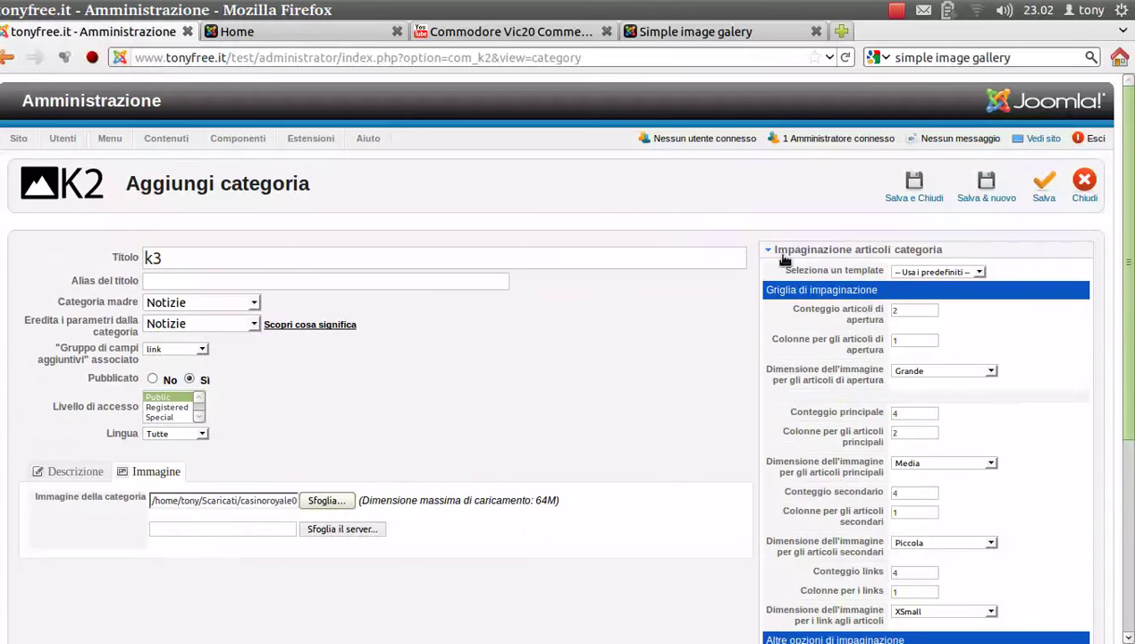
left_click(913, 187)
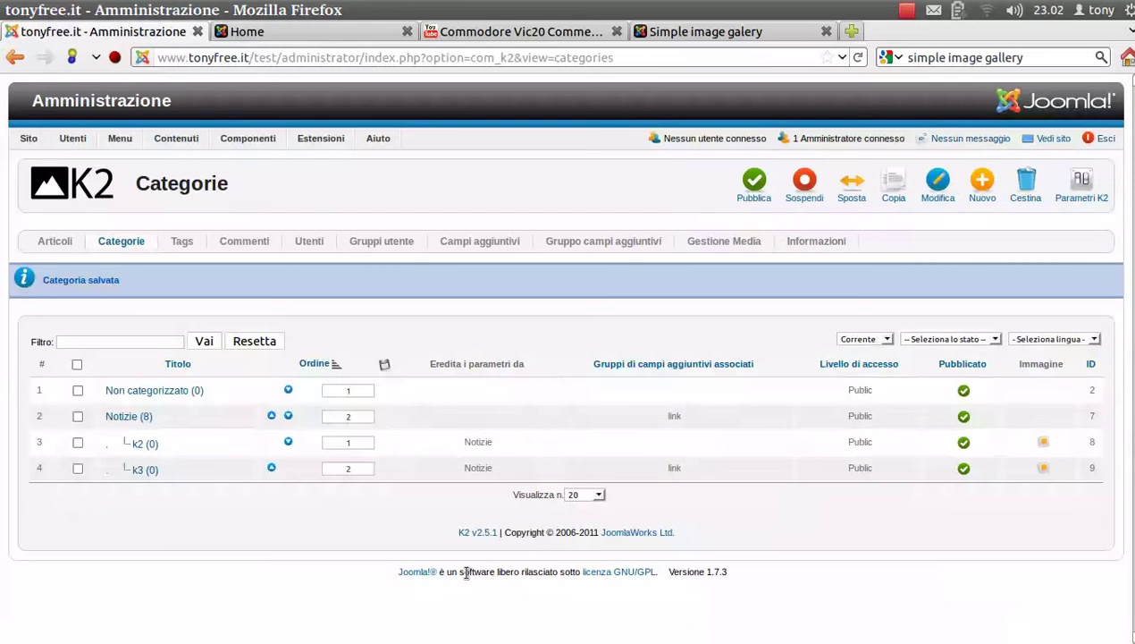
- Open the extension installation page and look through the other open pages and the browsing history for the plugin download site
mouse_move(320, 139)
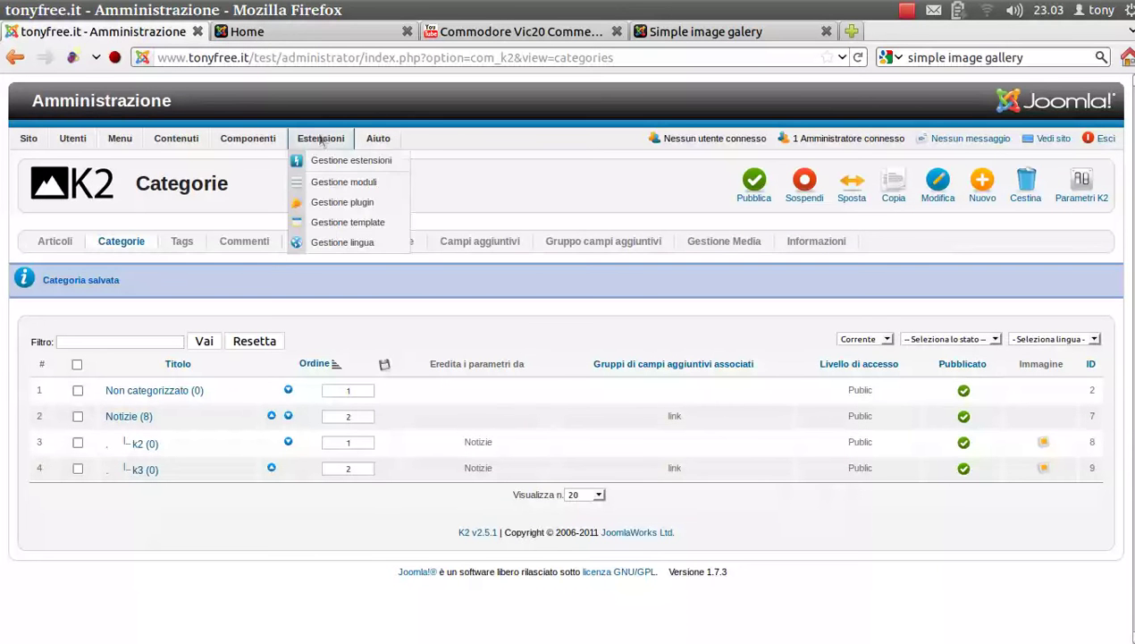
left_click(362, 160)
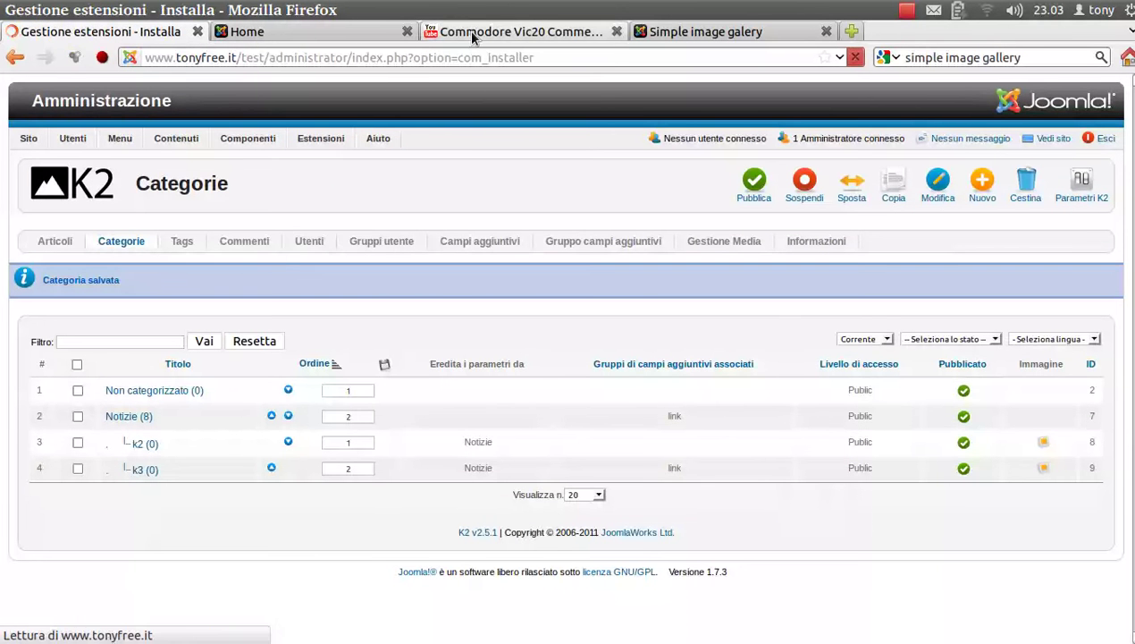
left_click(707, 31)
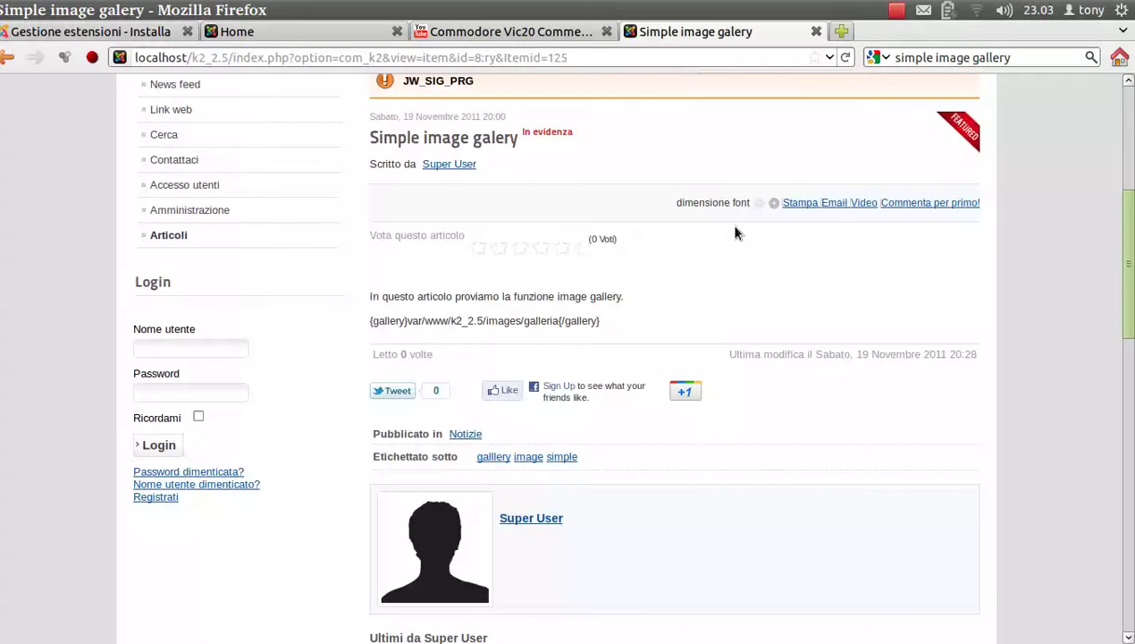
scroll(761, 307, "up", 3)
left_click(529, 33)
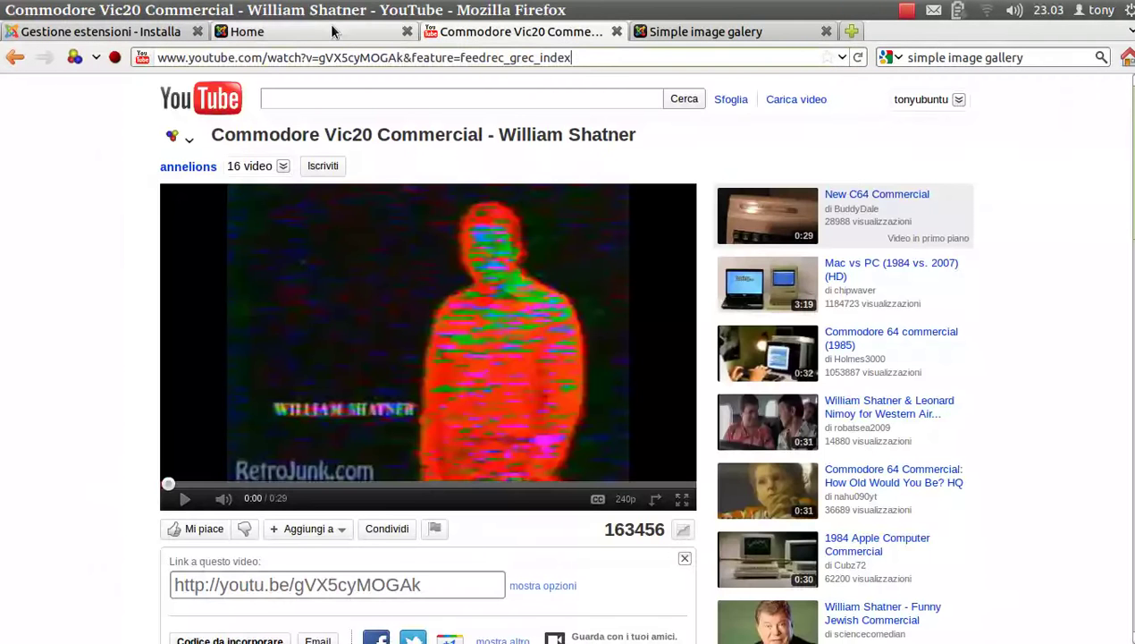
left_click(330, 33)
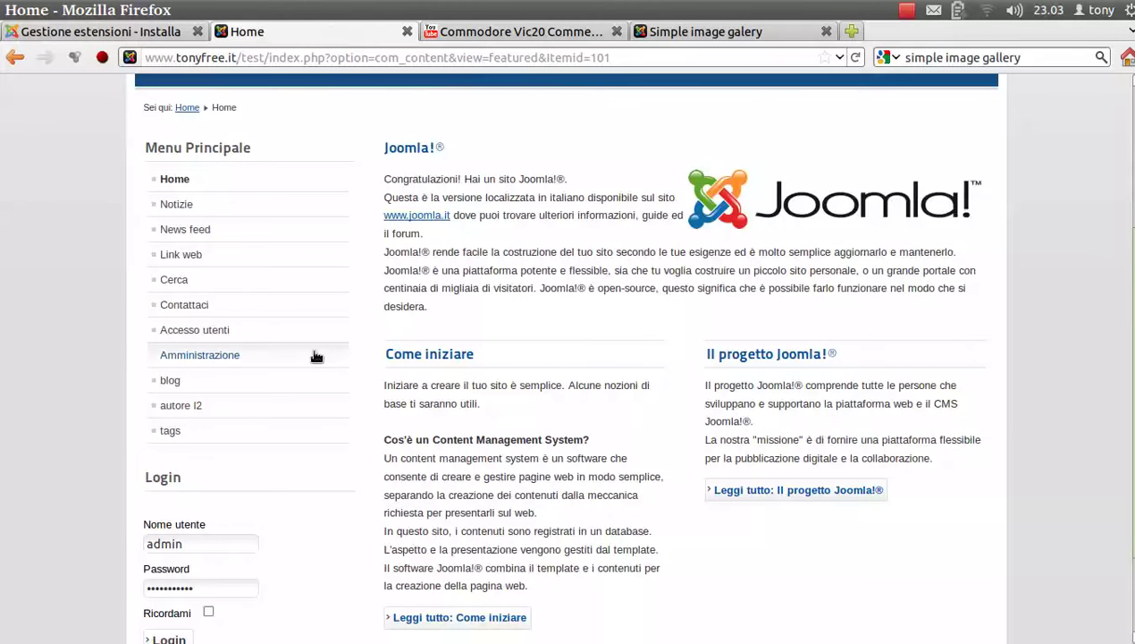
scroll(295, 340, "up", 5)
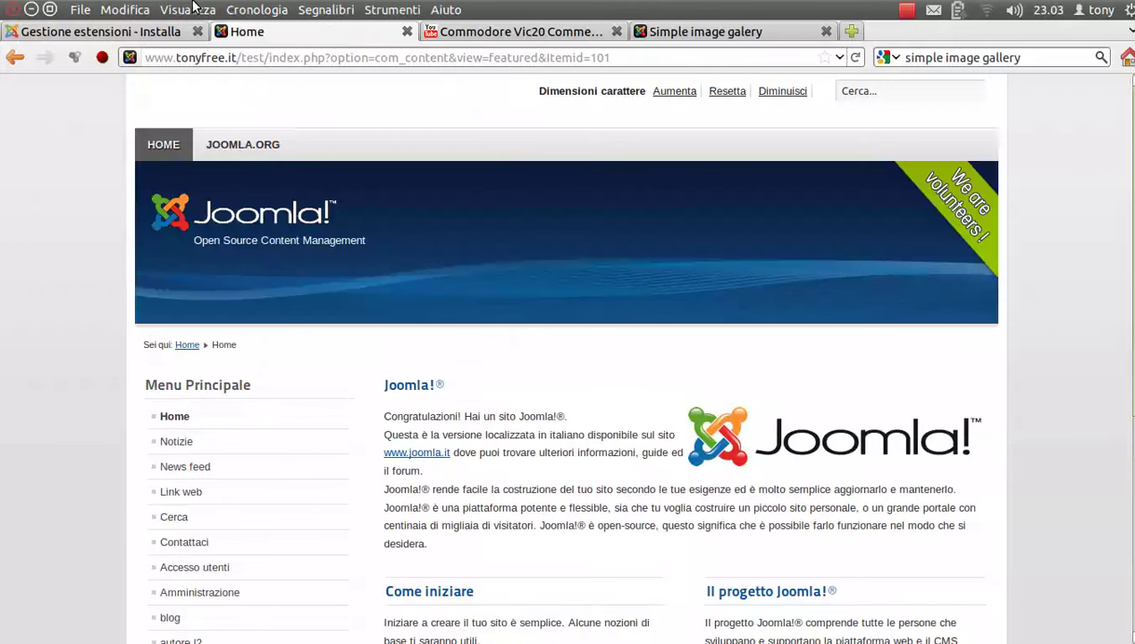
left_click(250, 10)
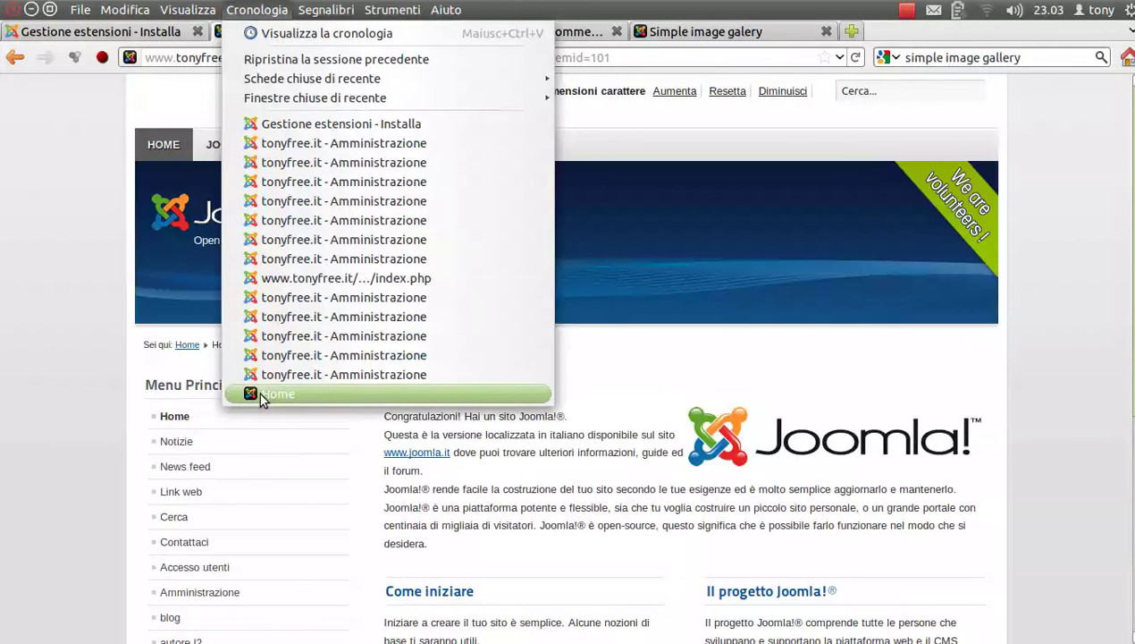
mouse_move(287, 101)
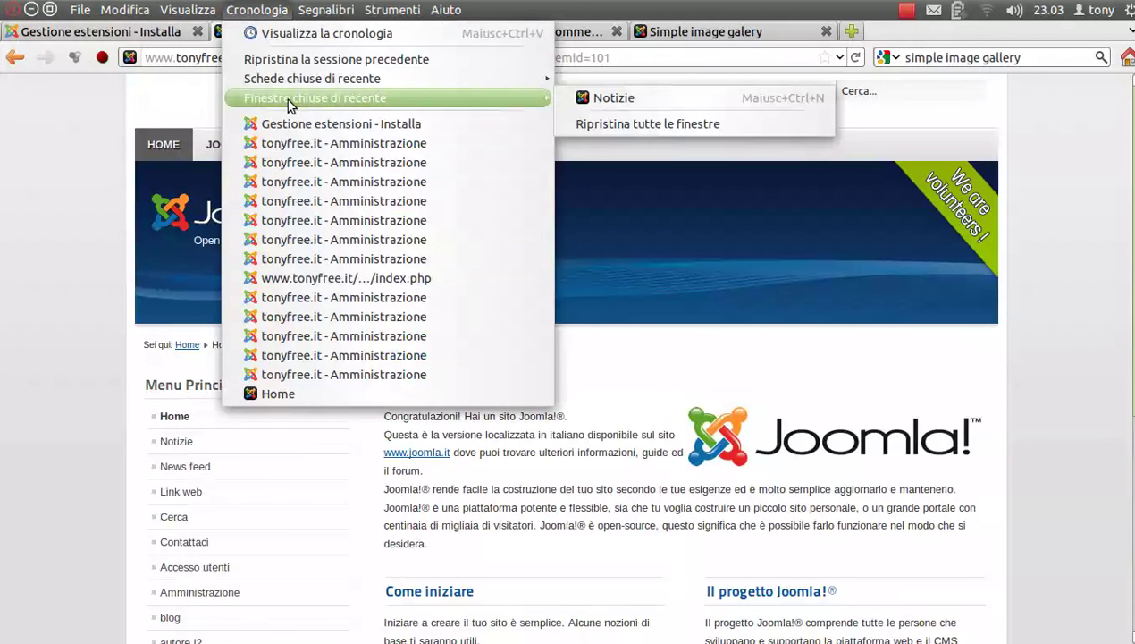
left_click(62, 300)
- Search Google for "simple image gallery", examine the plugin downloads on the JoomlaWorks site, and close that page
left_click(697, 34)
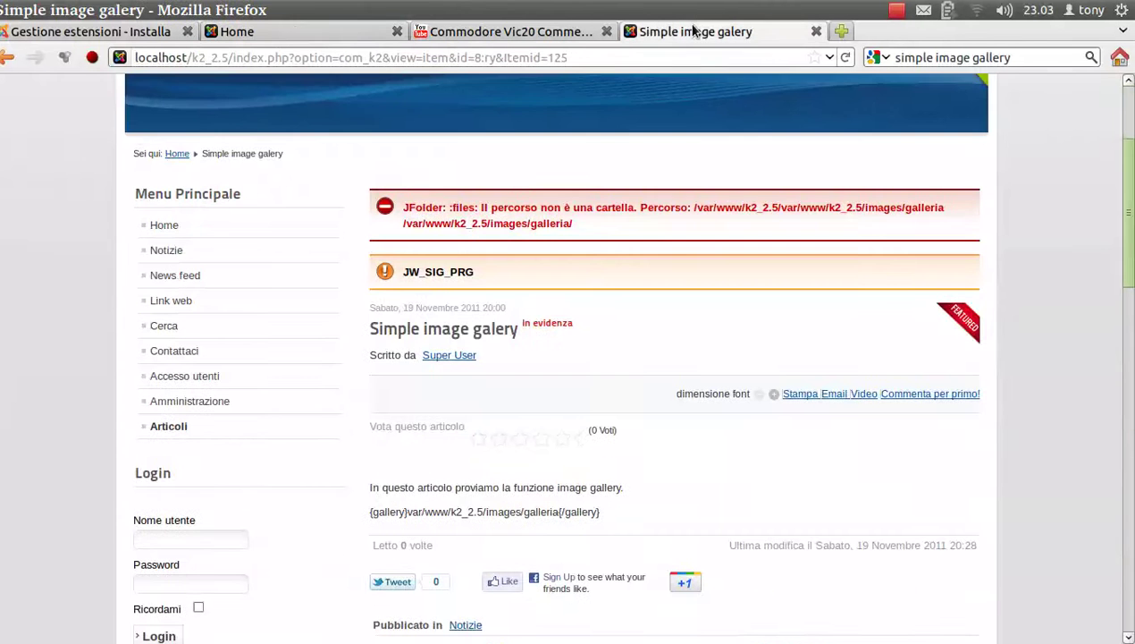
left_click(1025, 59)
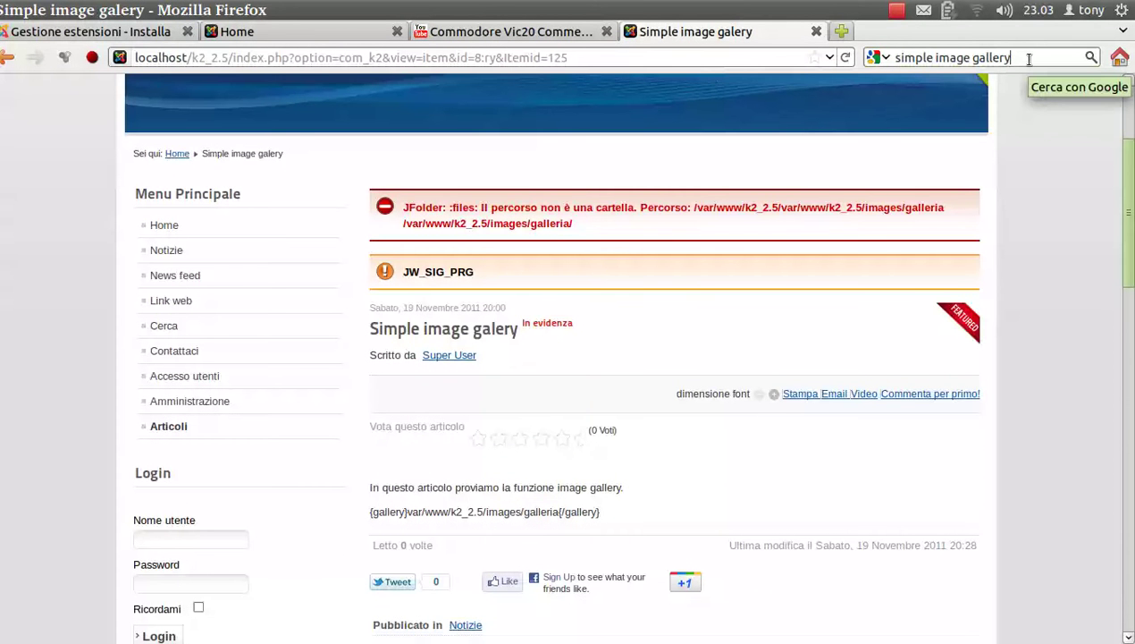
key("Return")
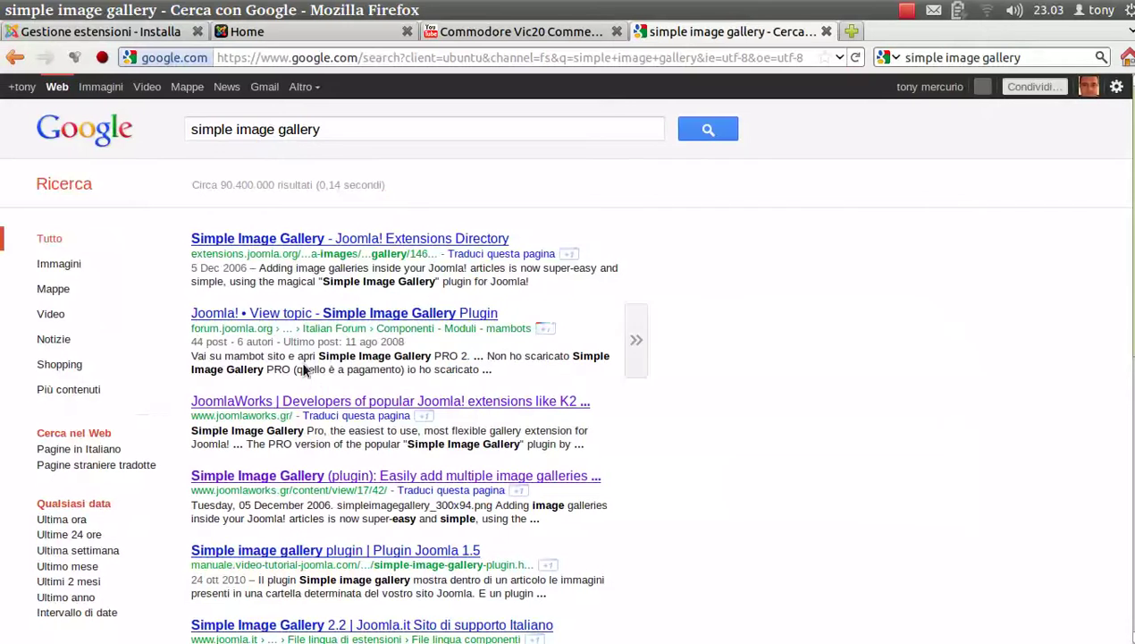
left_click(224, 402)
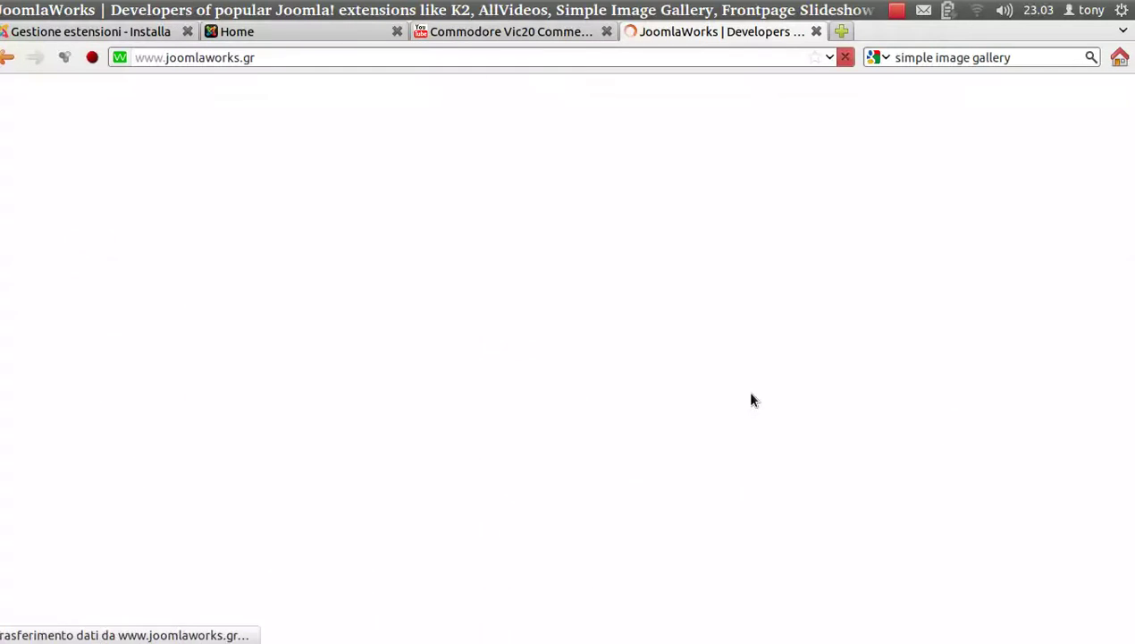
scroll(629, 378, "down", 8)
scroll(627, 377, "down", 7)
scroll(625, 371, "up", 3)
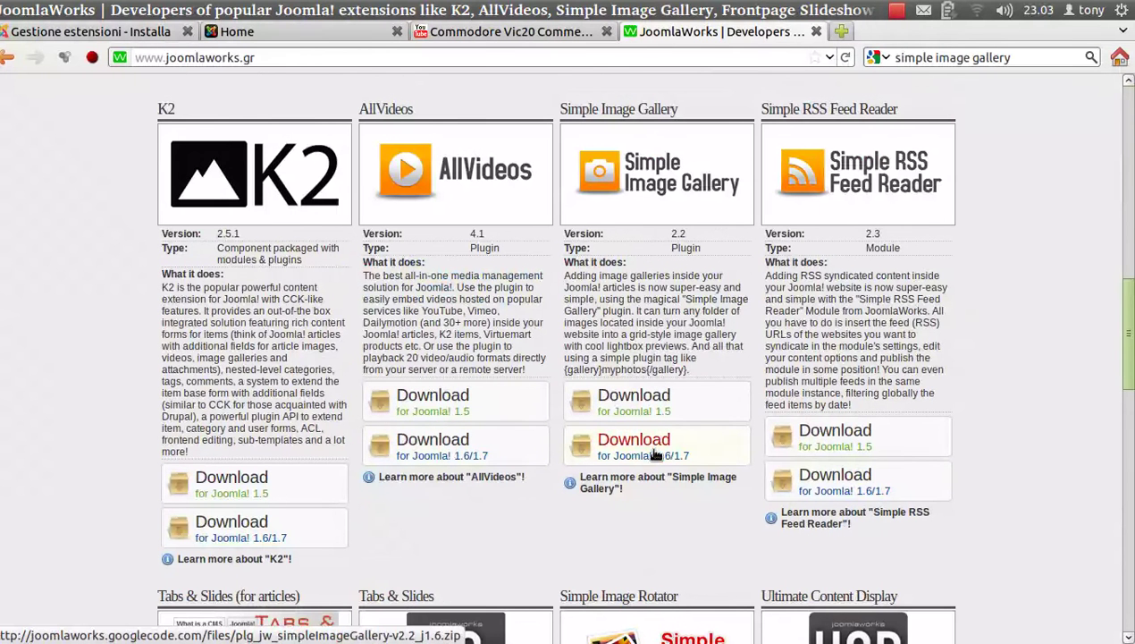
left_click(816, 31)
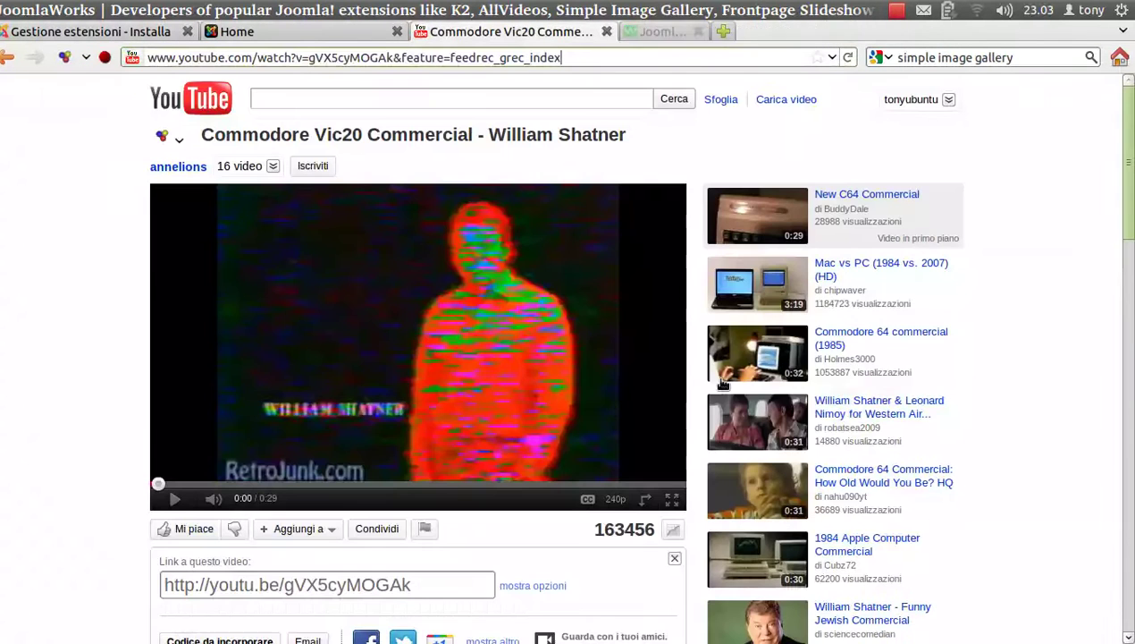
- Return to the site administration and open the AllVideos (by JoomlaWorks) plugin from the plugin manager
left_click(90, 31)
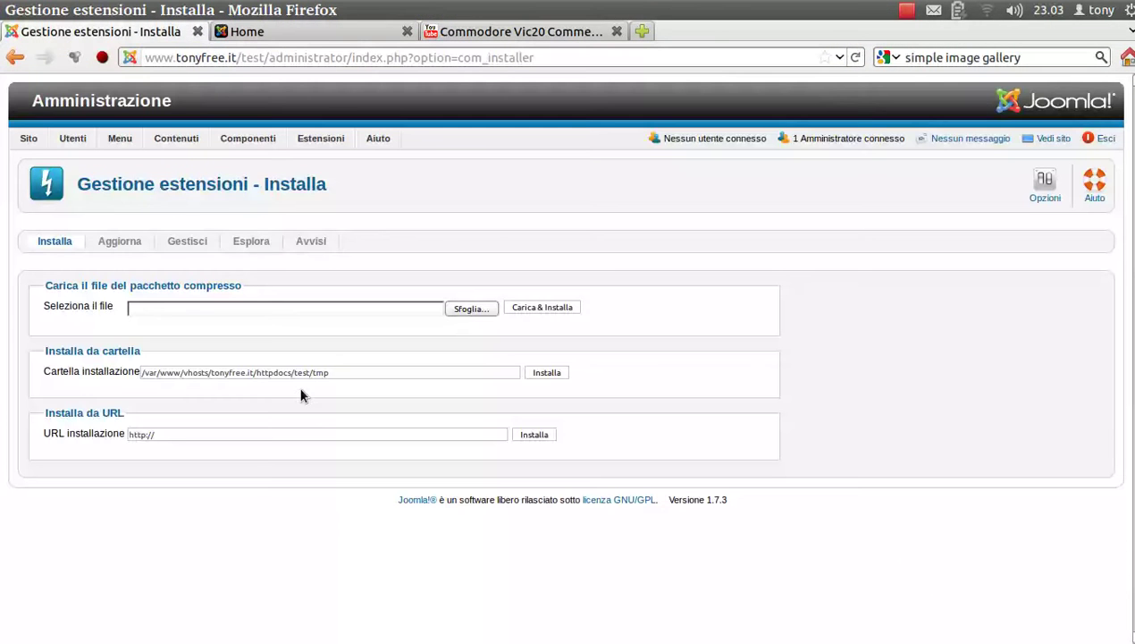
mouse_move(313, 140)
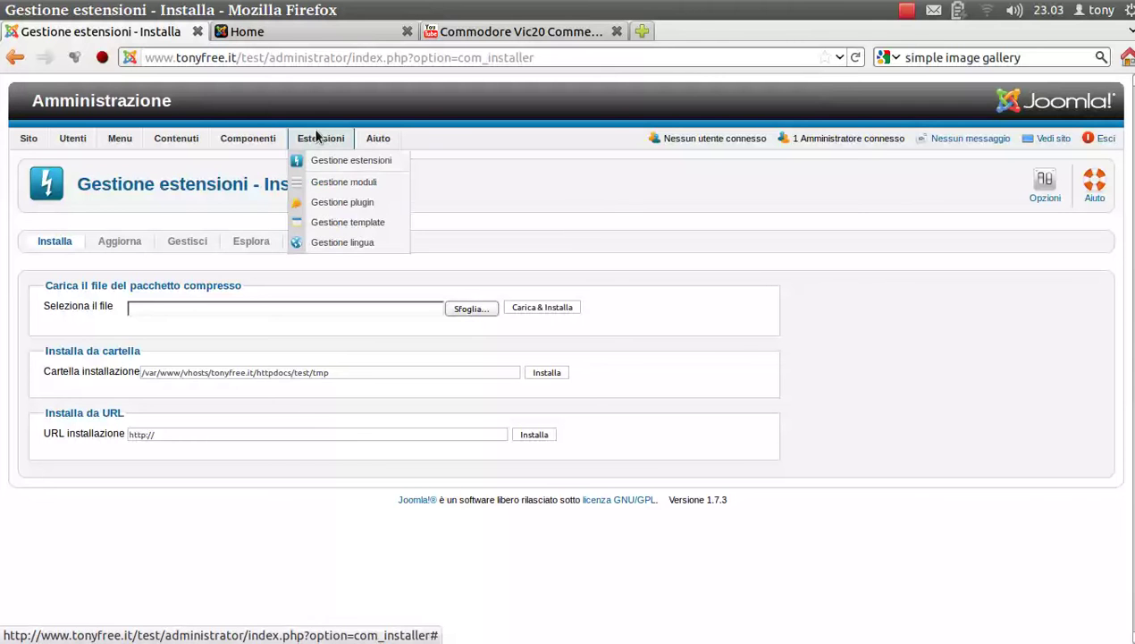
left_click(327, 201)
scroll(259, 456, "down", 3)
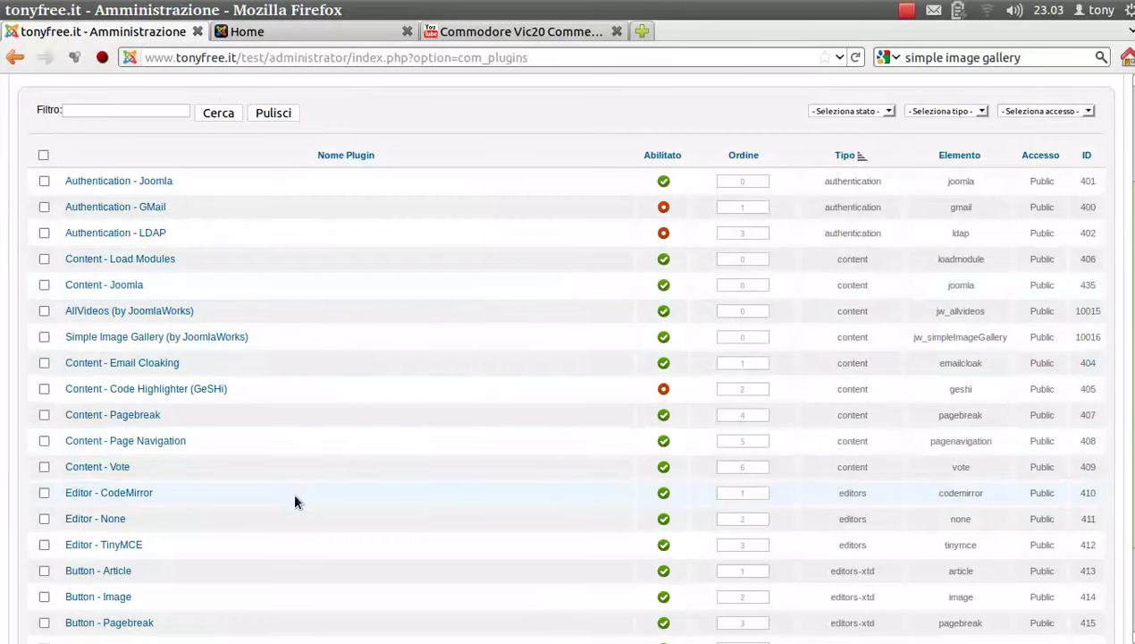
left_click(106, 311)
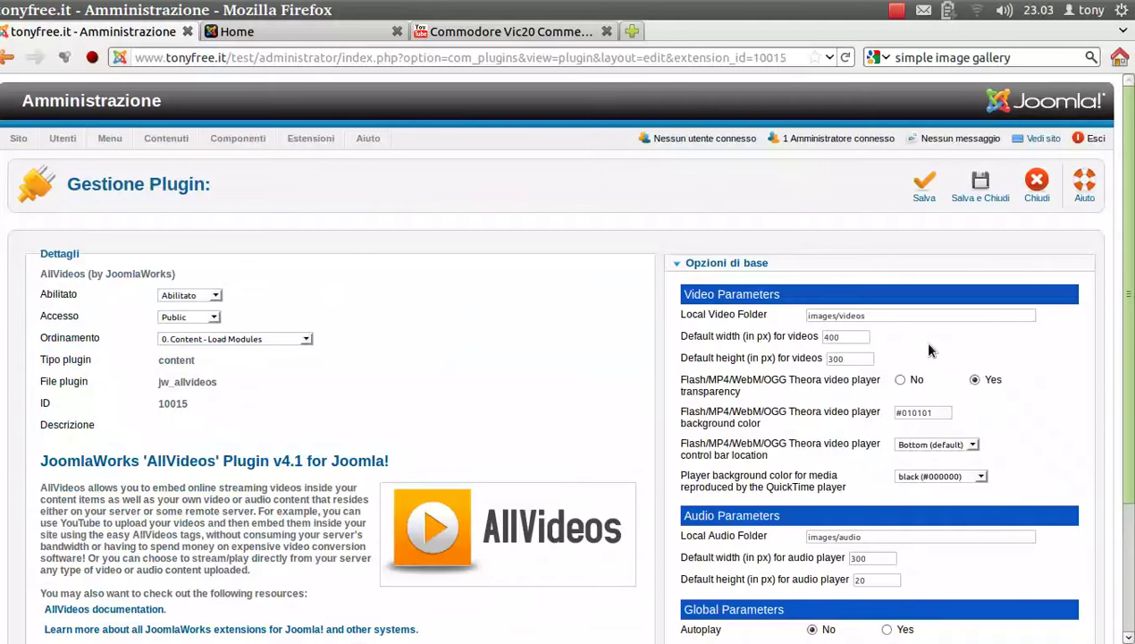
- Review the AllVideos plugin's video, audio, global and performance parameters, and close its settings without saving
scroll(836, 358, "down", 3)
mouse_move(794, 396)
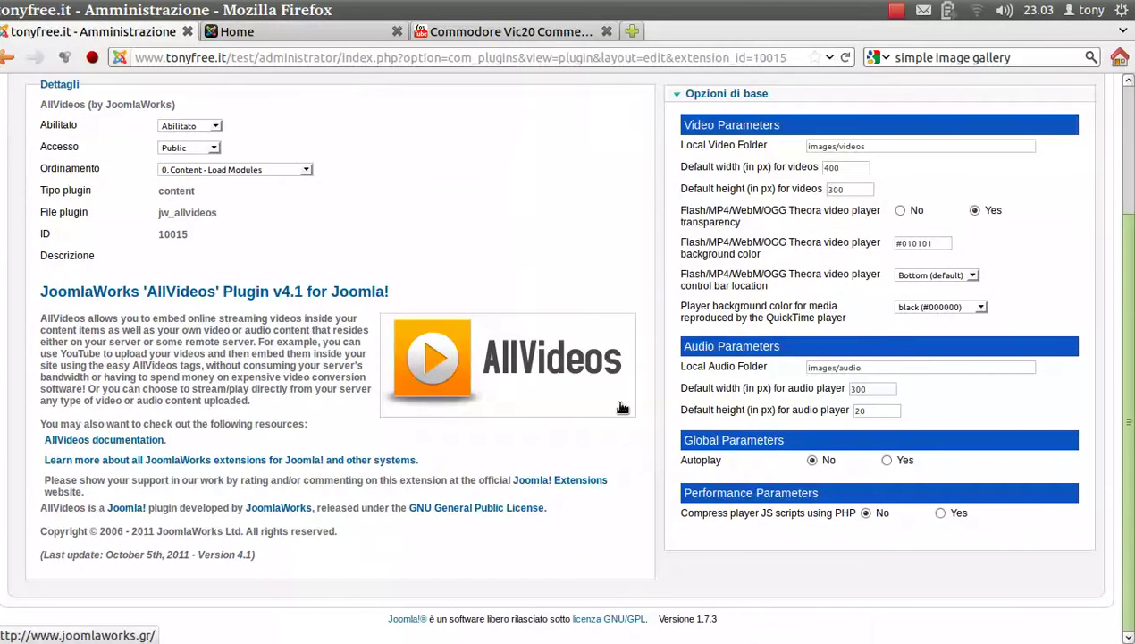
scroll(617, 339, "up", 3)
left_click(1029, 207)
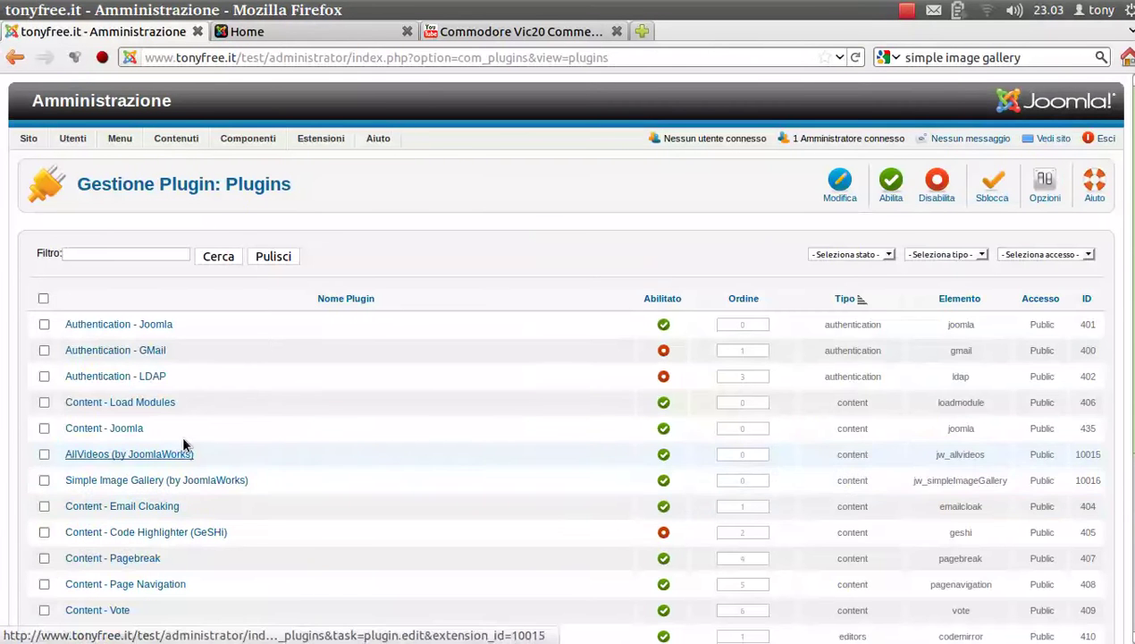
- Open the Simple Image Gallery (by JoomlaWorks) plugin, review its root folder and thumbnail options, and close it without saving
left_click(128, 480)
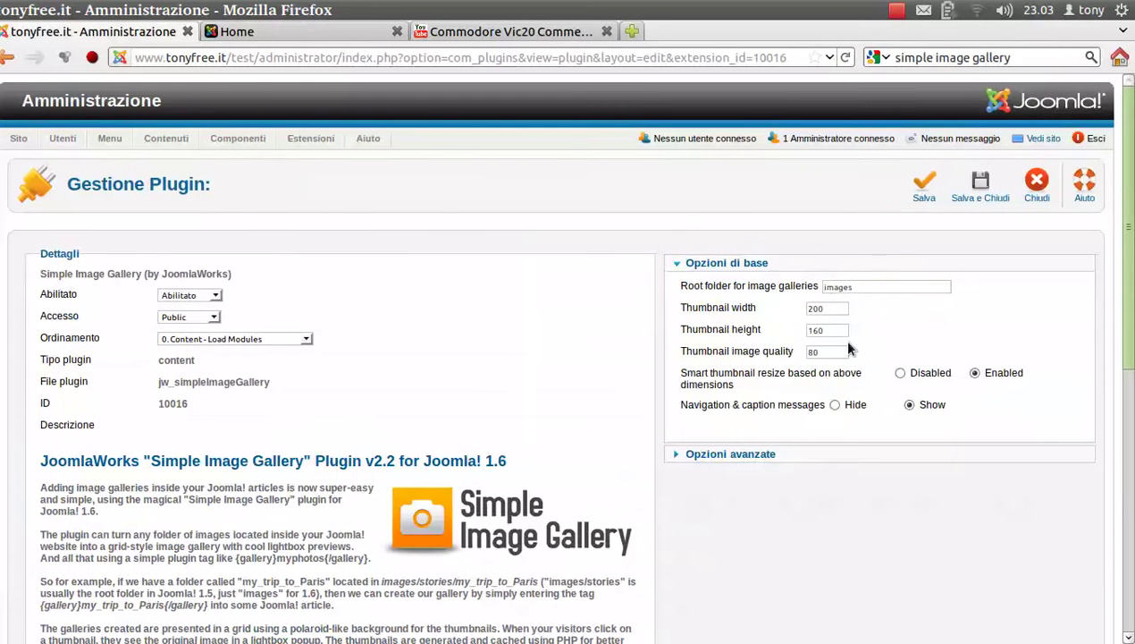
left_click(880, 286)
scroll(680, 429, "down", 3)
scroll(736, 503, "up", 3)
left_click(1037, 183)
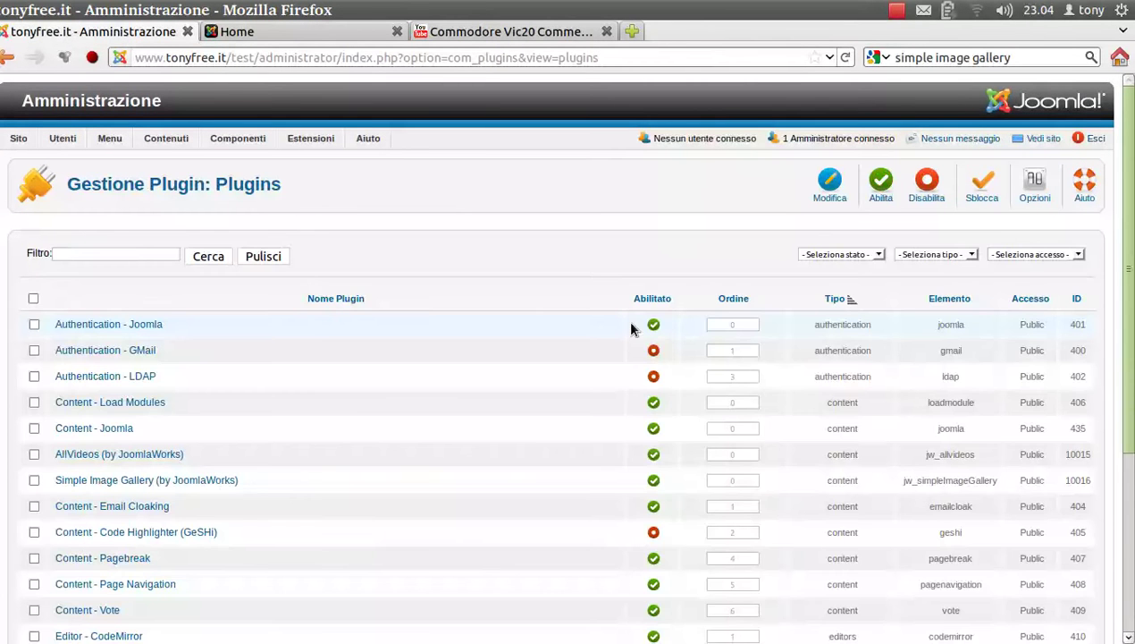
- Return to the control panel, open the media manager and view the images in the k2 folder
mouse_move(18, 138)
left_click(9, 159)
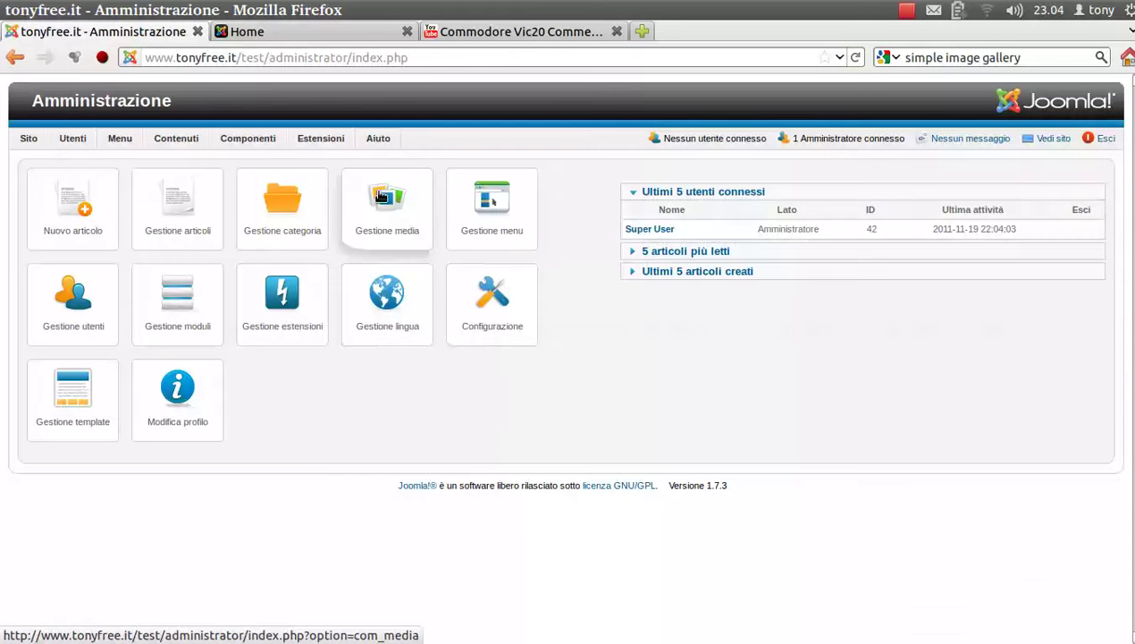
left_click(387, 208)
scroll(429, 397, "down", 3)
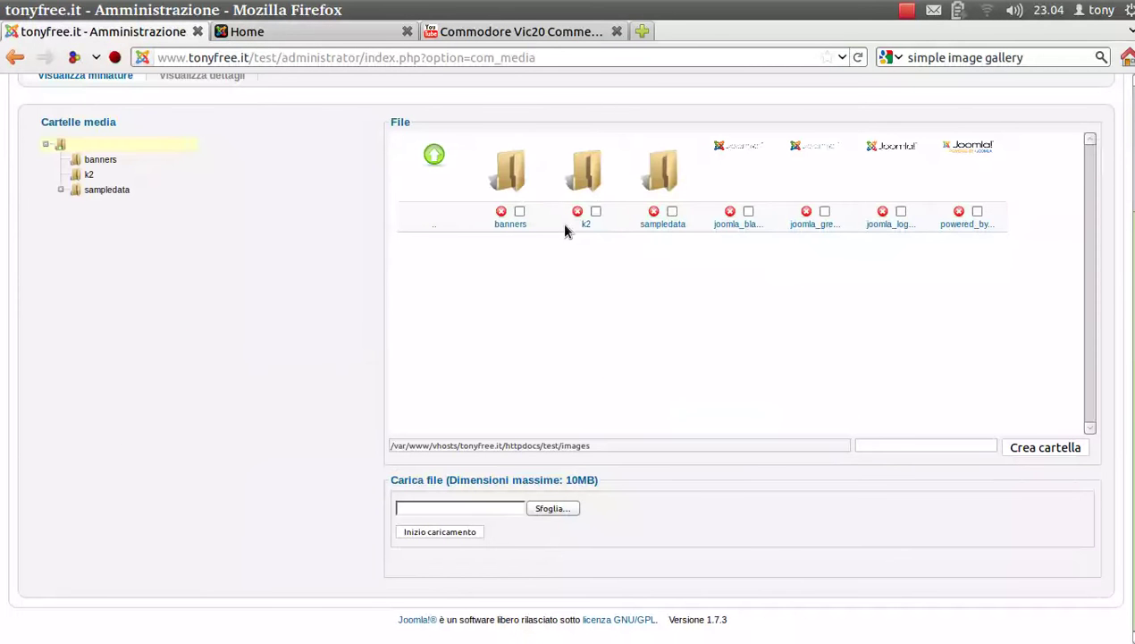
left_click(577, 168)
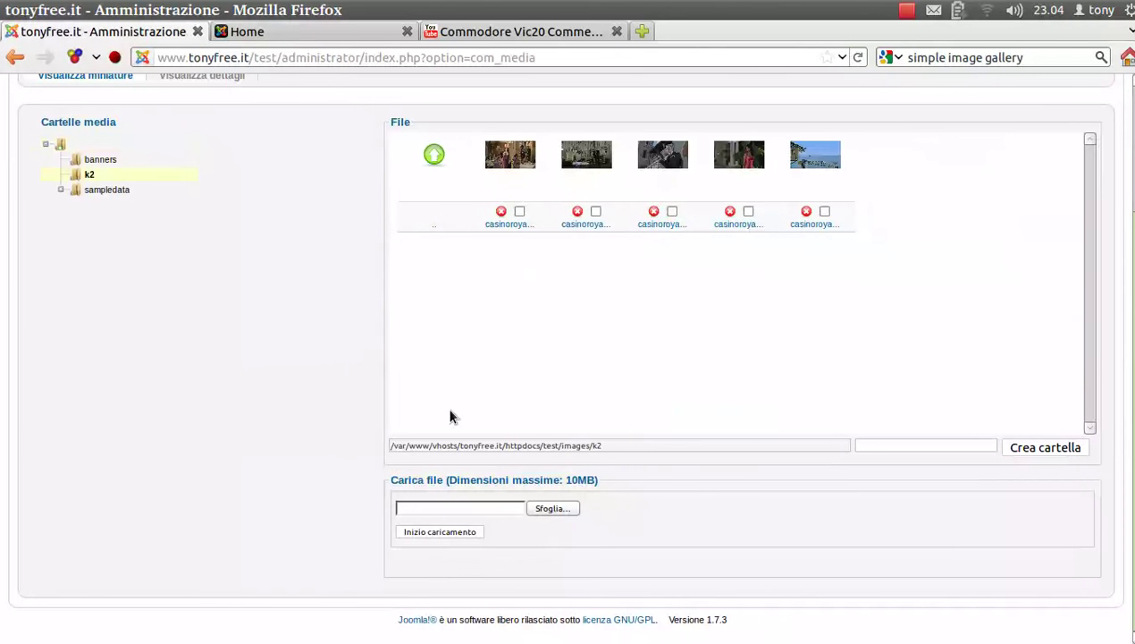
- Open the K2 component's article list and open the article titled gallery for editing
scroll(295, 268, "up", 4)
mouse_move(241, 141)
mouse_move(225, 223)
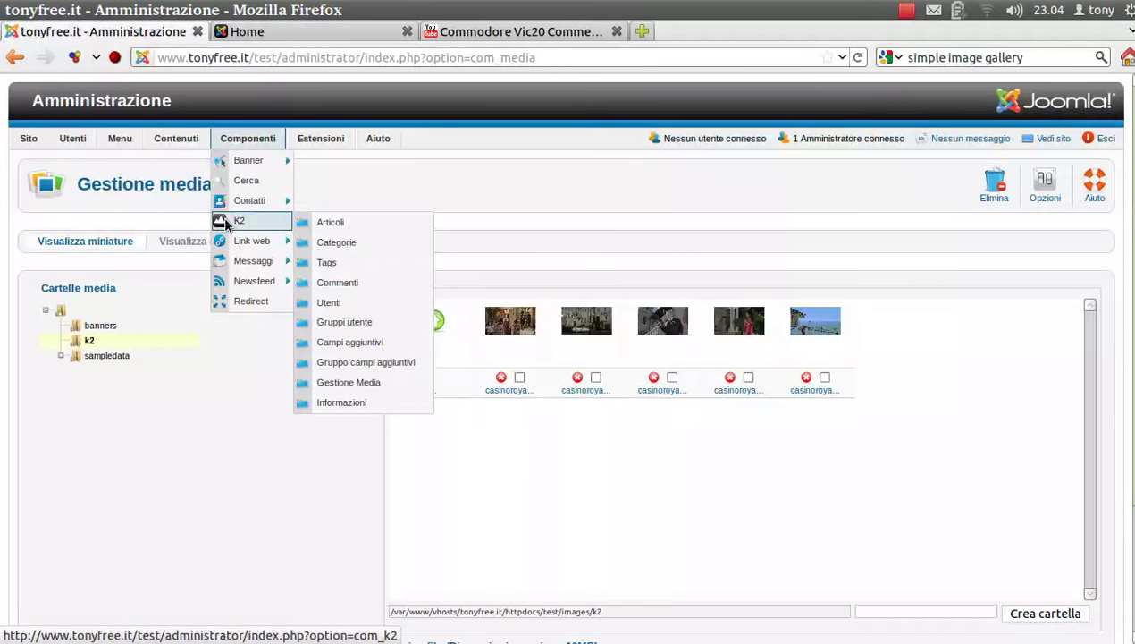
left_click(226, 223)
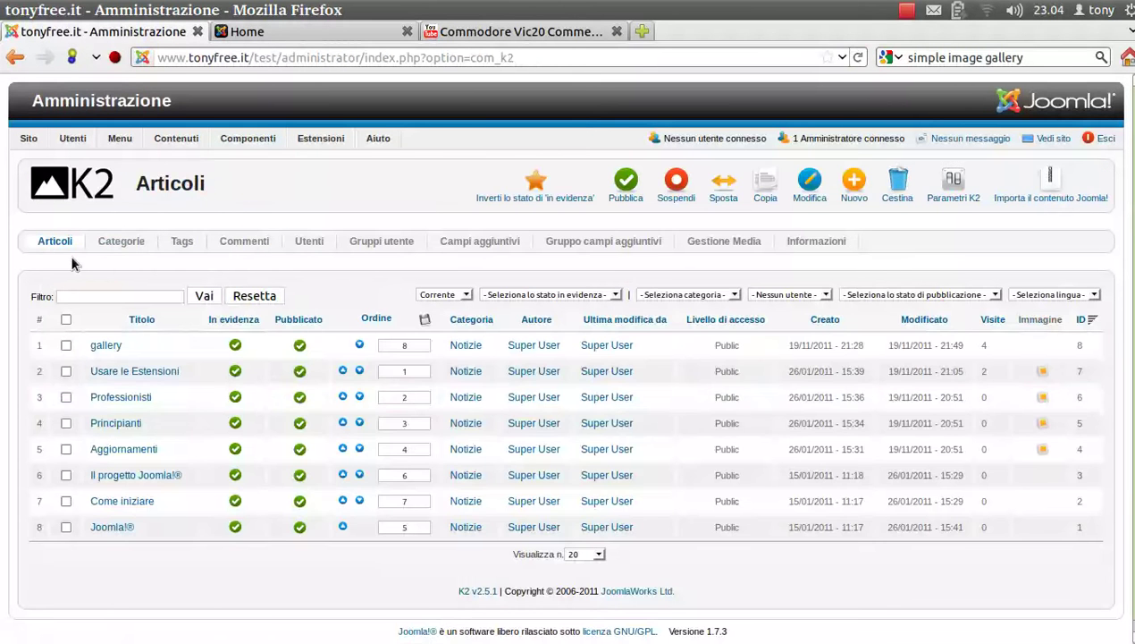
left_click(55, 241)
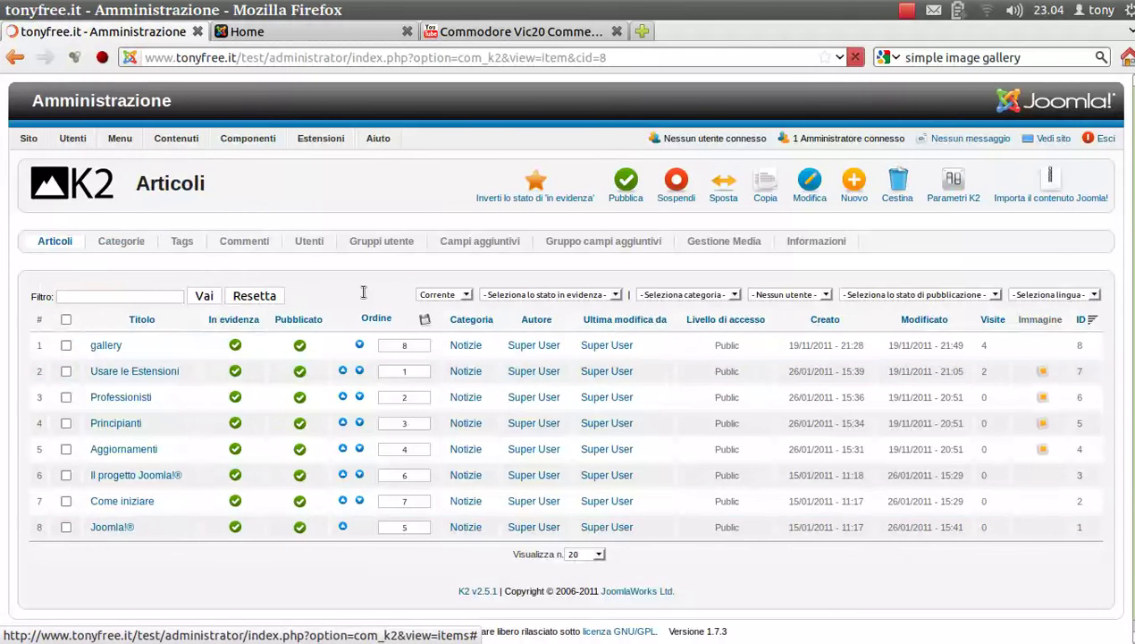
scroll(367, 297, "down", 2)
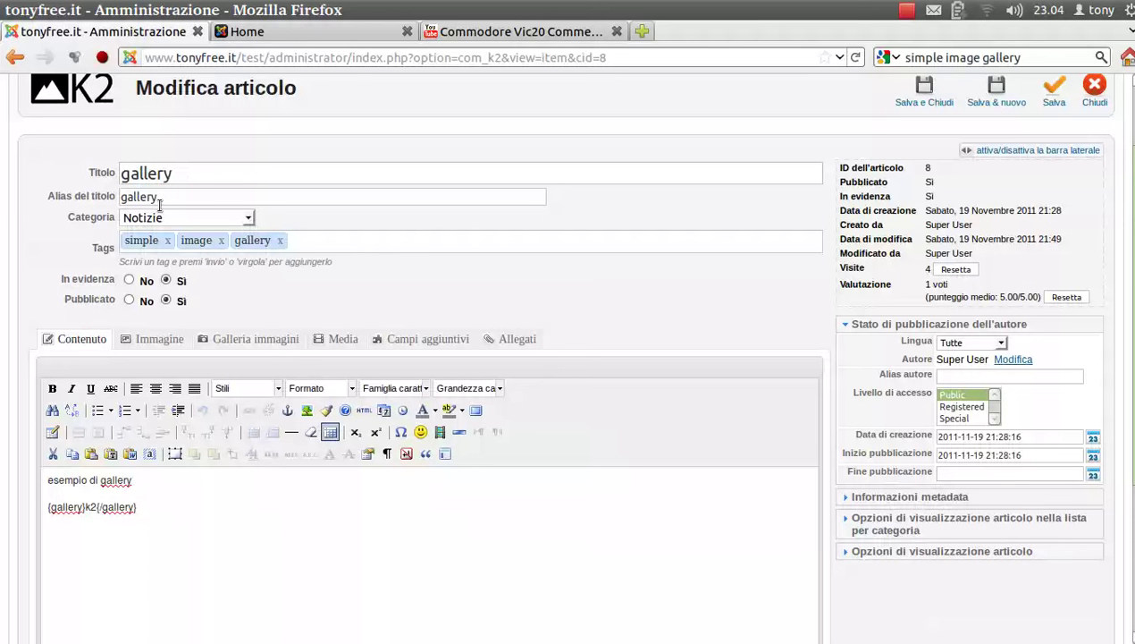
- Assign the gallery article to the k3 category and review its tags and the gallery tag in its content
left_click(249, 224)
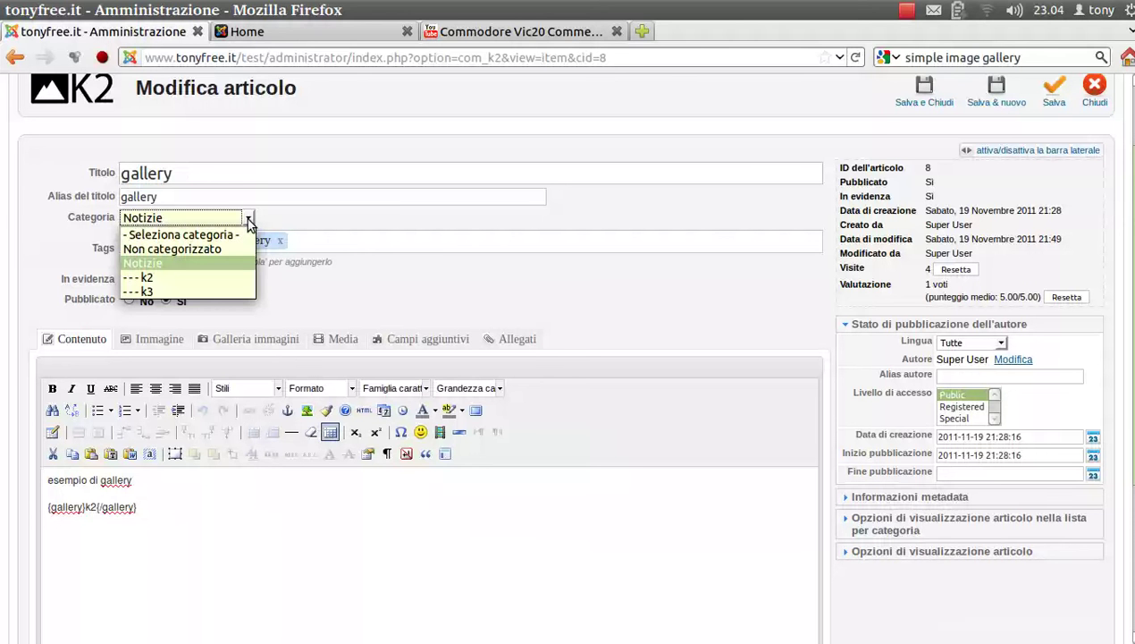
left_click(141, 292)
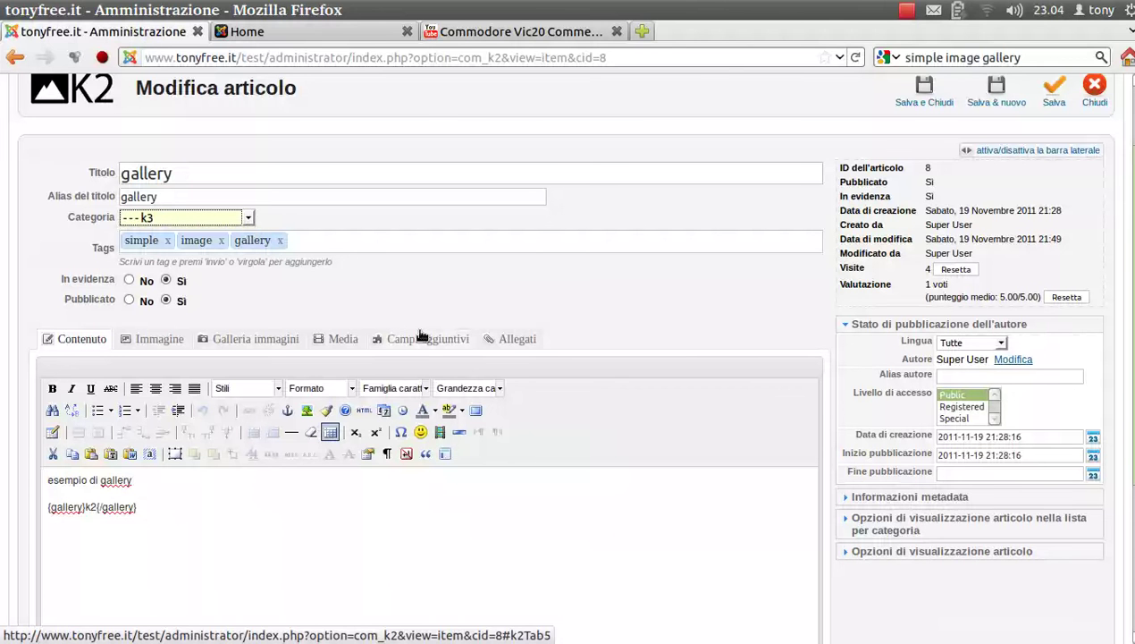
left_click(325, 243)
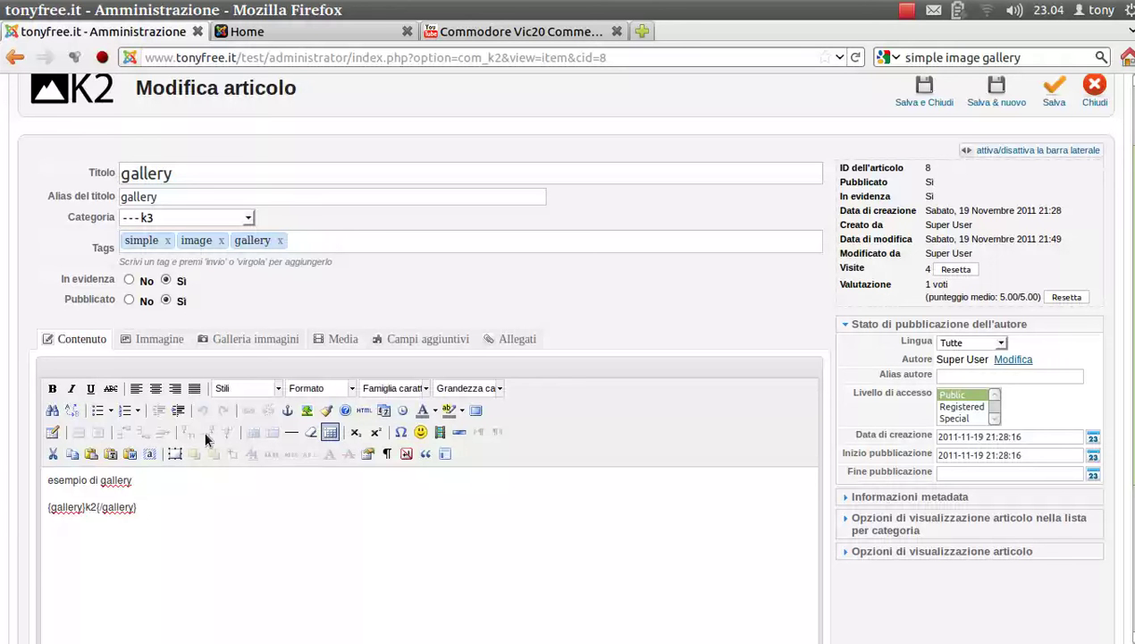
scroll(187, 356, "down", 3)
left_click(168, 337)
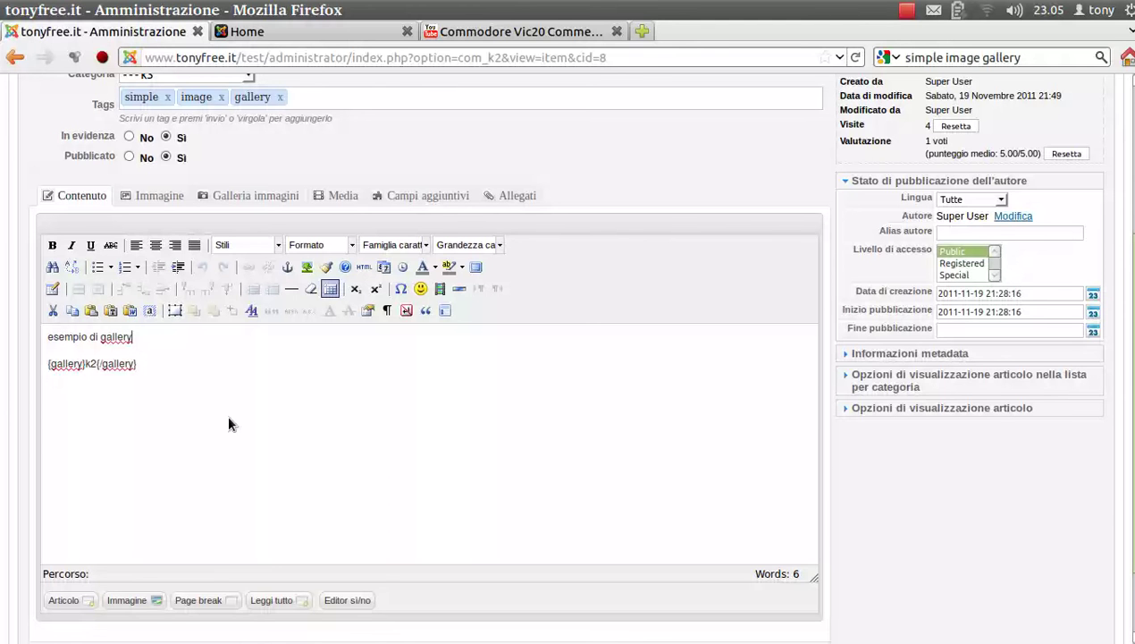
scroll(397, 458, "up", 2)
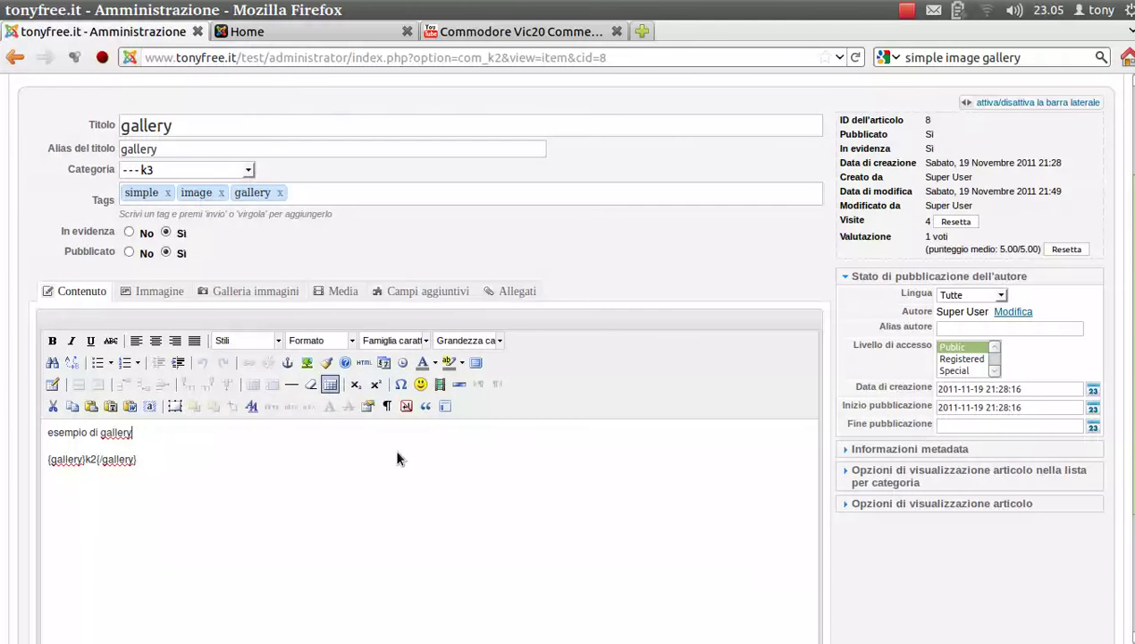
- Select casinoroyale01.jpg from the Scaricati folder as the article's image
left_click(159, 292)
left_click(332, 363)
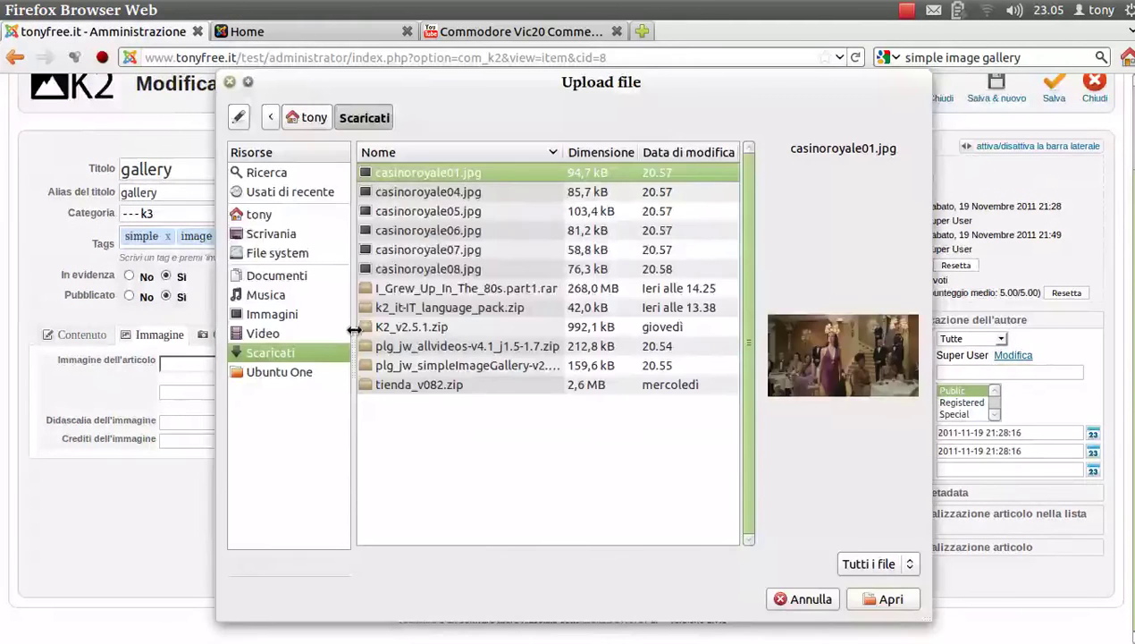
left_click(871, 598)
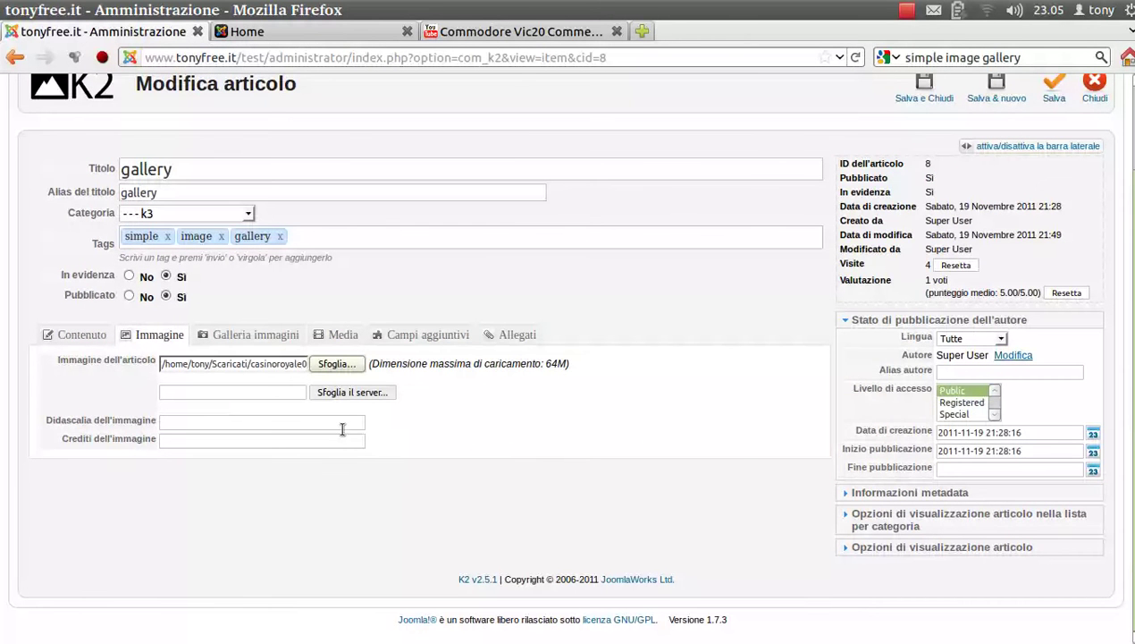
- Review the article's embedded video code, and select the matching embed code on the Commodore Vic20 Commercial page on YouTube
left_click(339, 334)
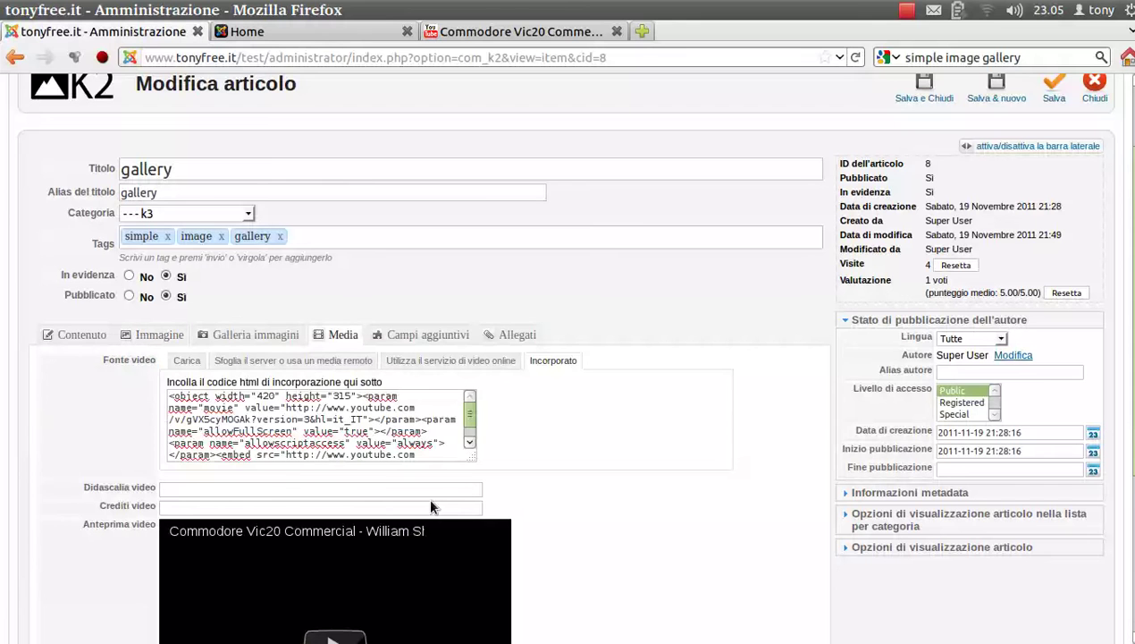
scroll(572, 442, "down", 3)
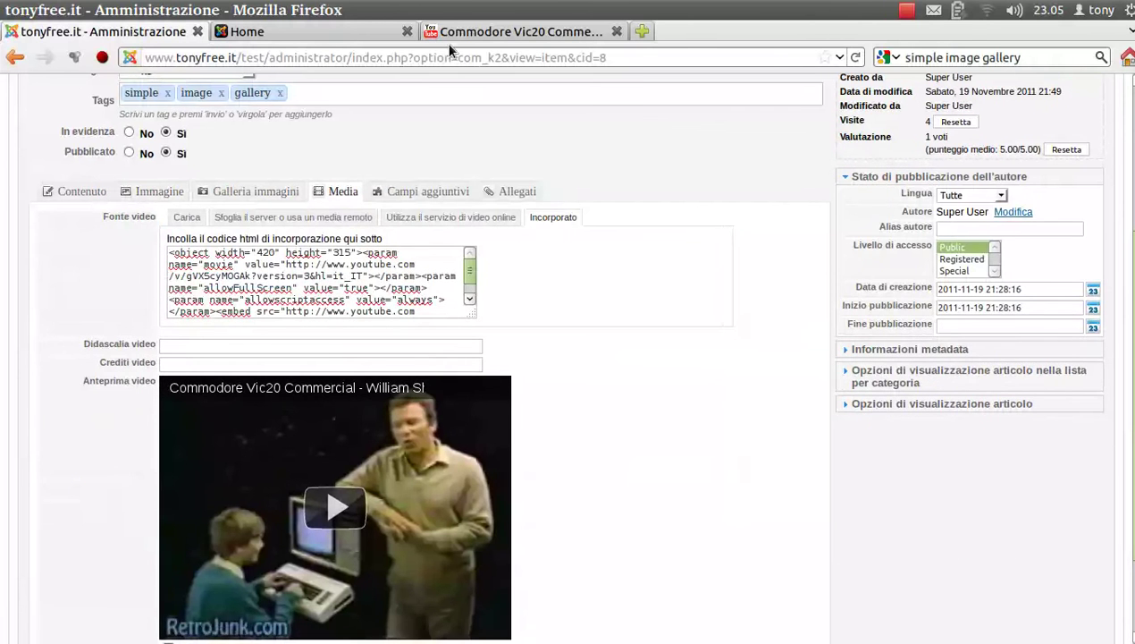
left_click(476, 33)
mouse_move(3, 360)
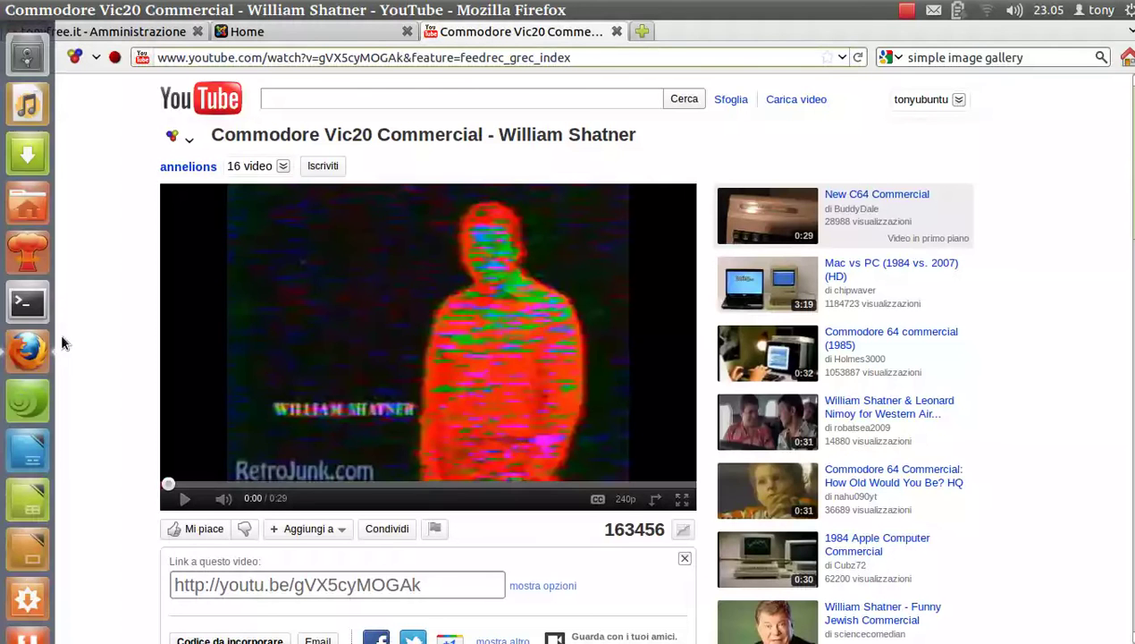
scroll(268, 313, "down", 6)
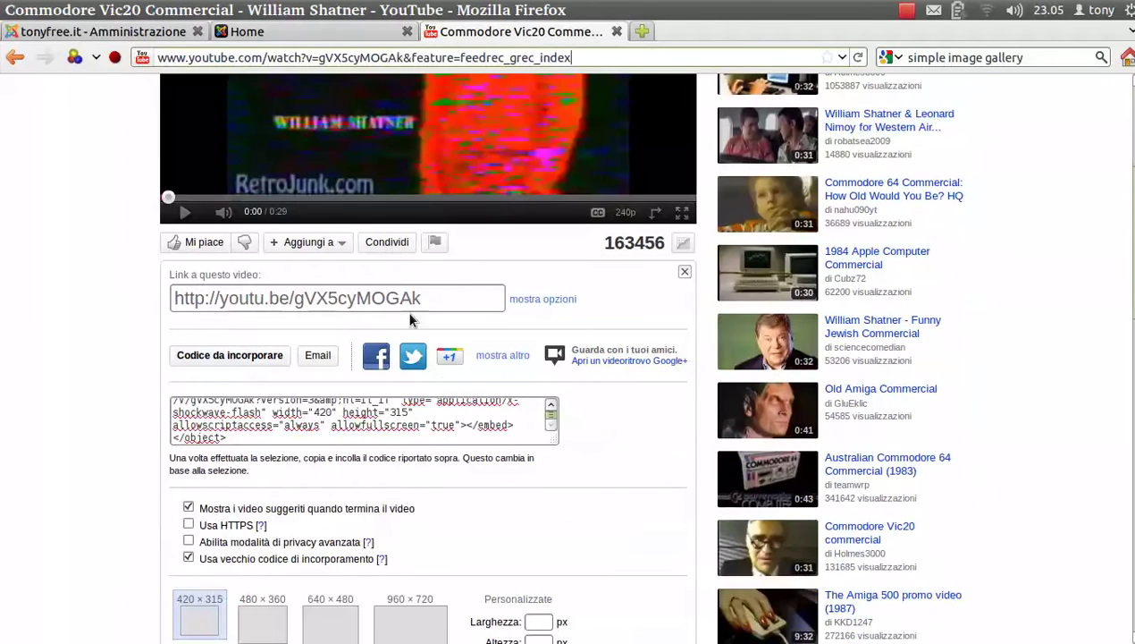
left_click(243, 426)
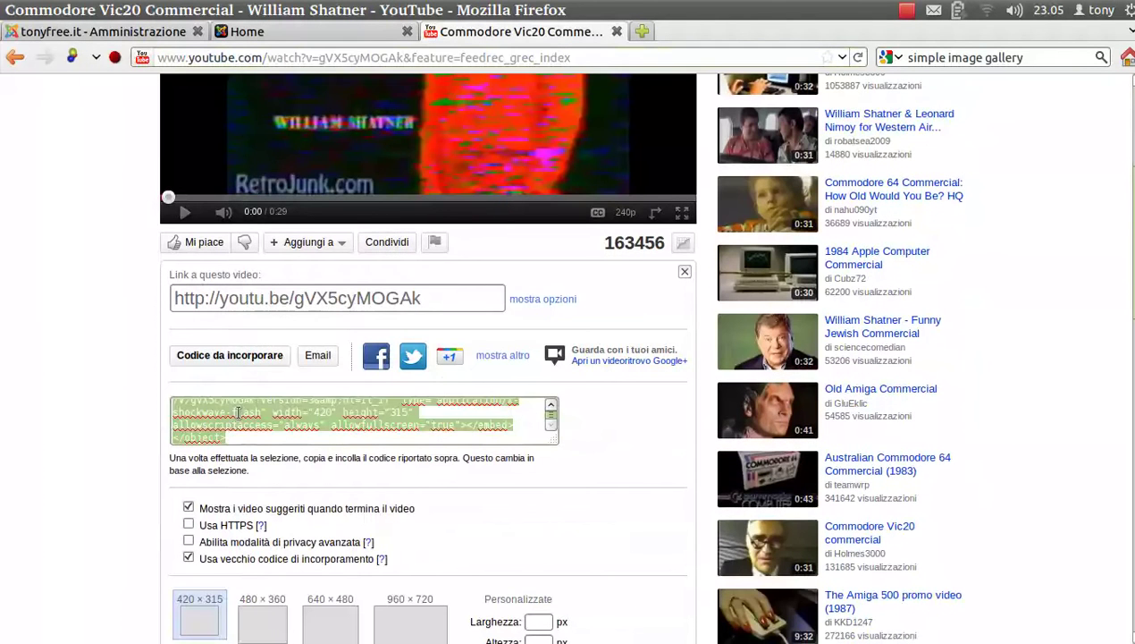
right_click(238, 413)
- Return to the article editor and examine the embed code and the video preview
left_click(98, 32)
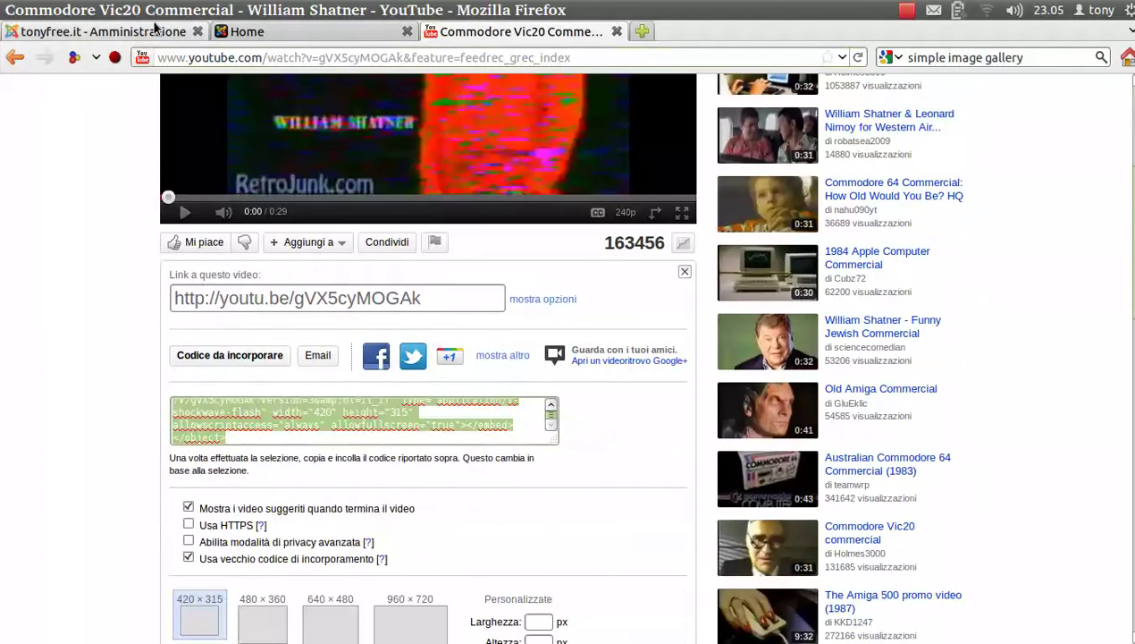
left_click(99, 31)
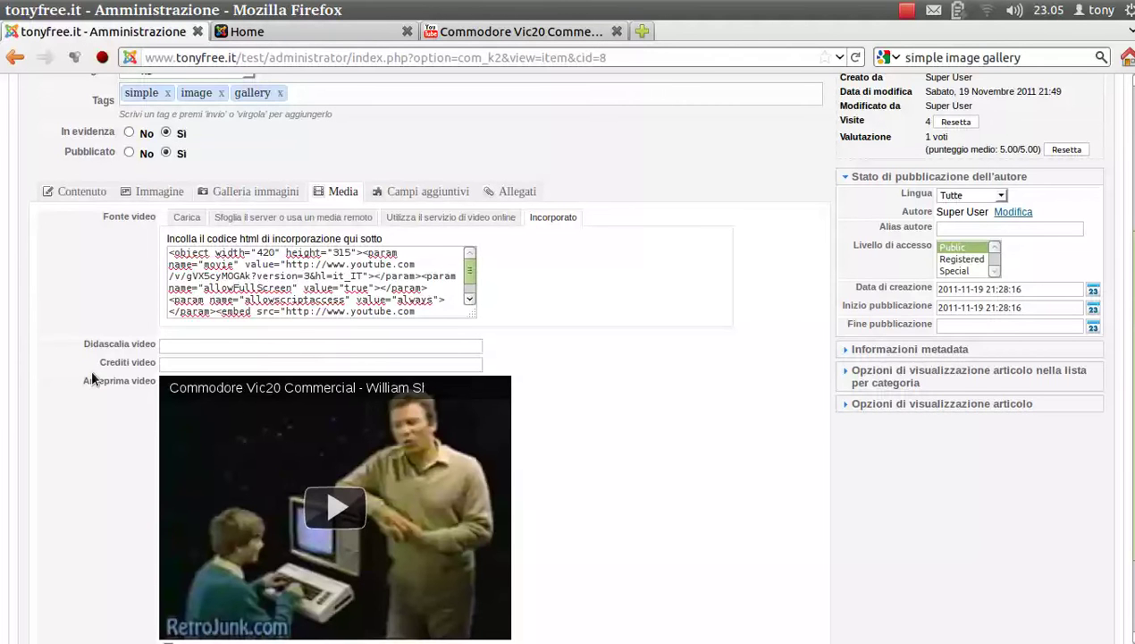
scroll(776, 547, "down", 3)
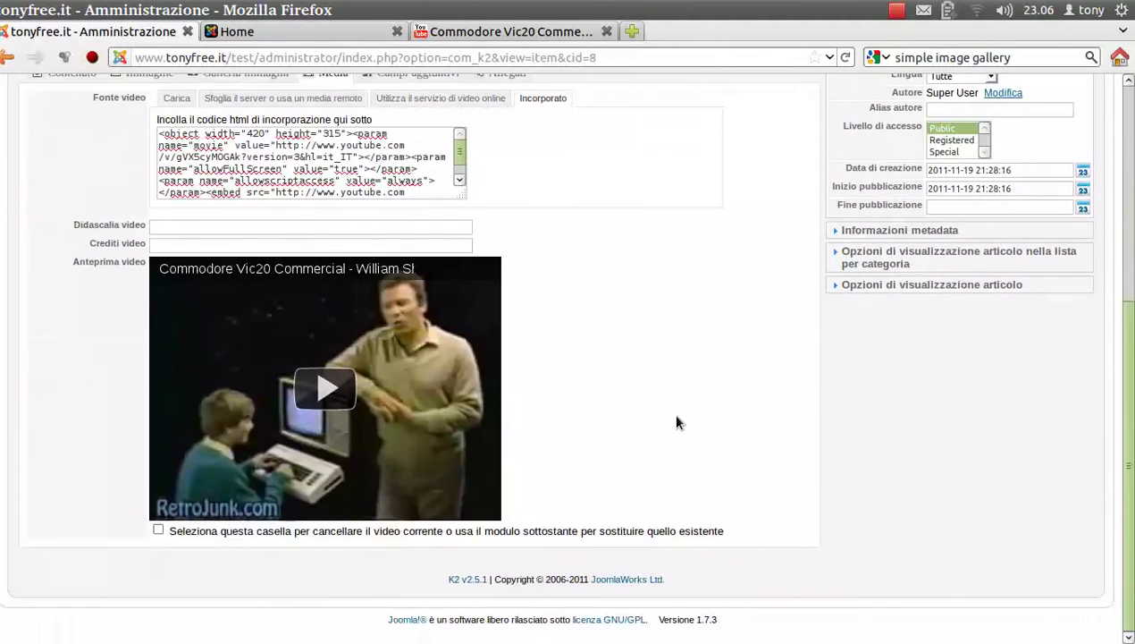
scroll(656, 428, "up", 3)
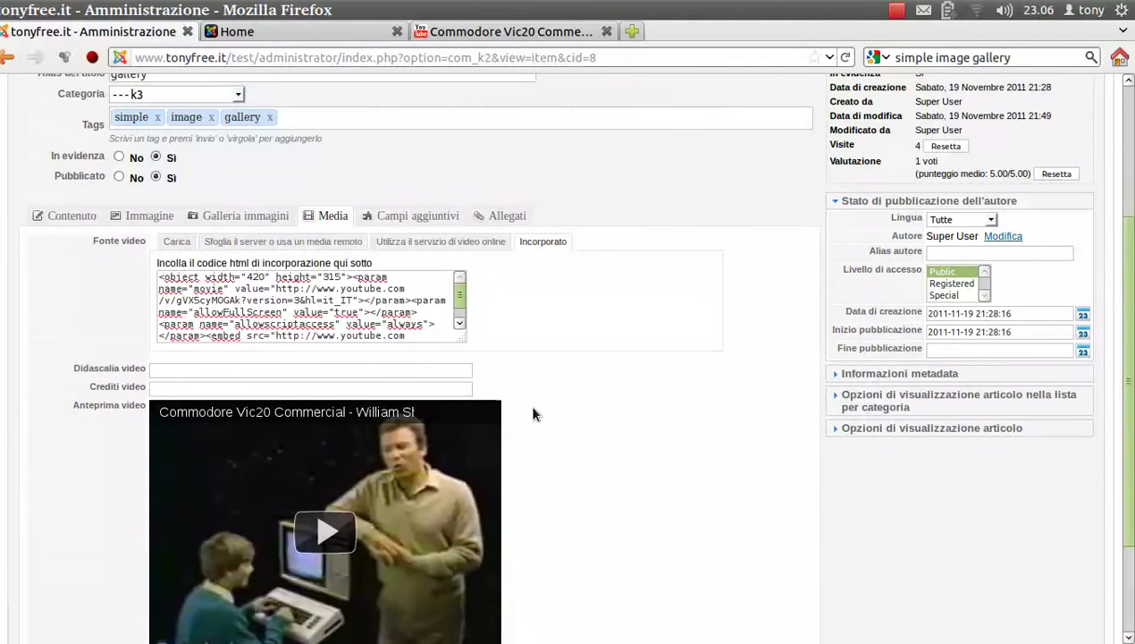
- Show the online video service options, look through the providers keeping Youtube, and place the cursor in the video ID field
left_click(415, 242)
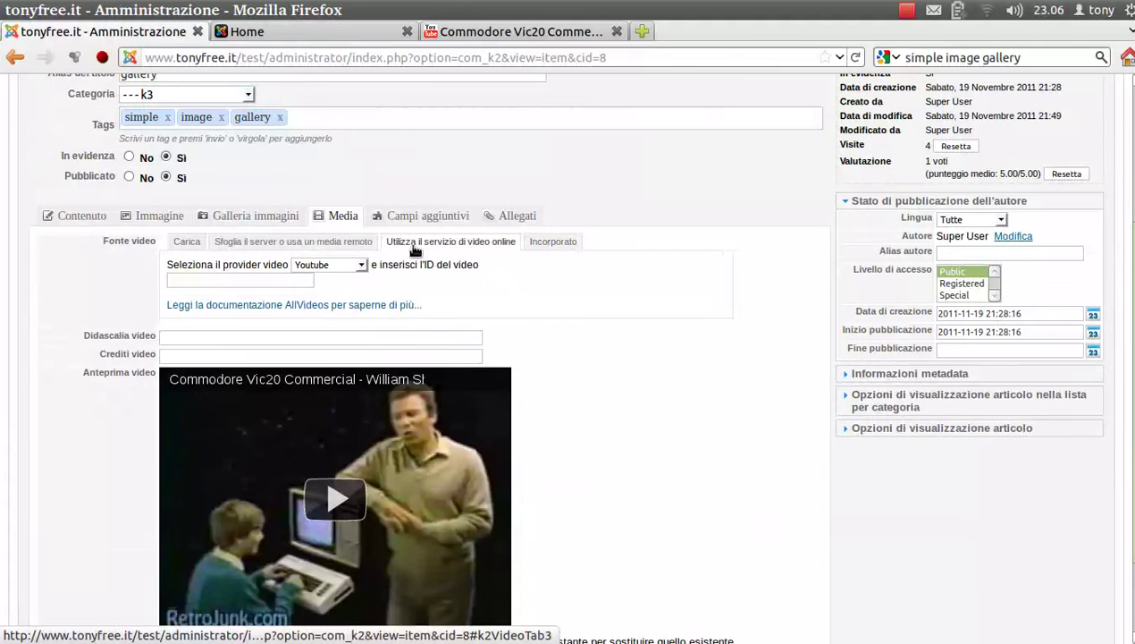
left_click(362, 267)
left_click(362, 266)
left_click(170, 282)
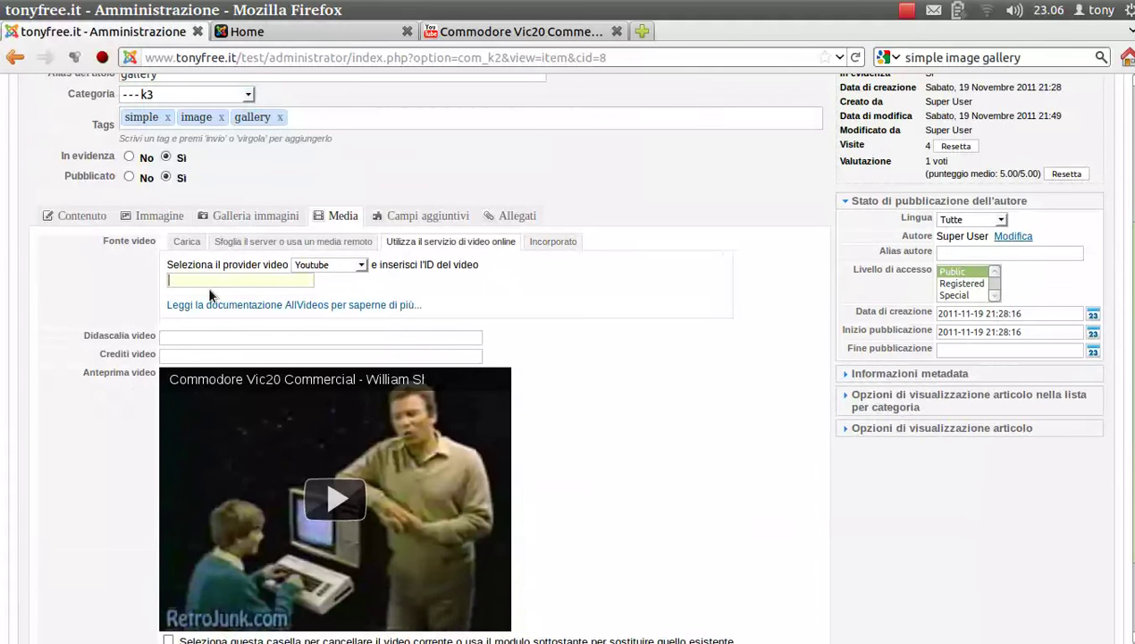
- Highlight the video ID portion of the YouTube page's address and return to the article editor
left_click(518, 33)
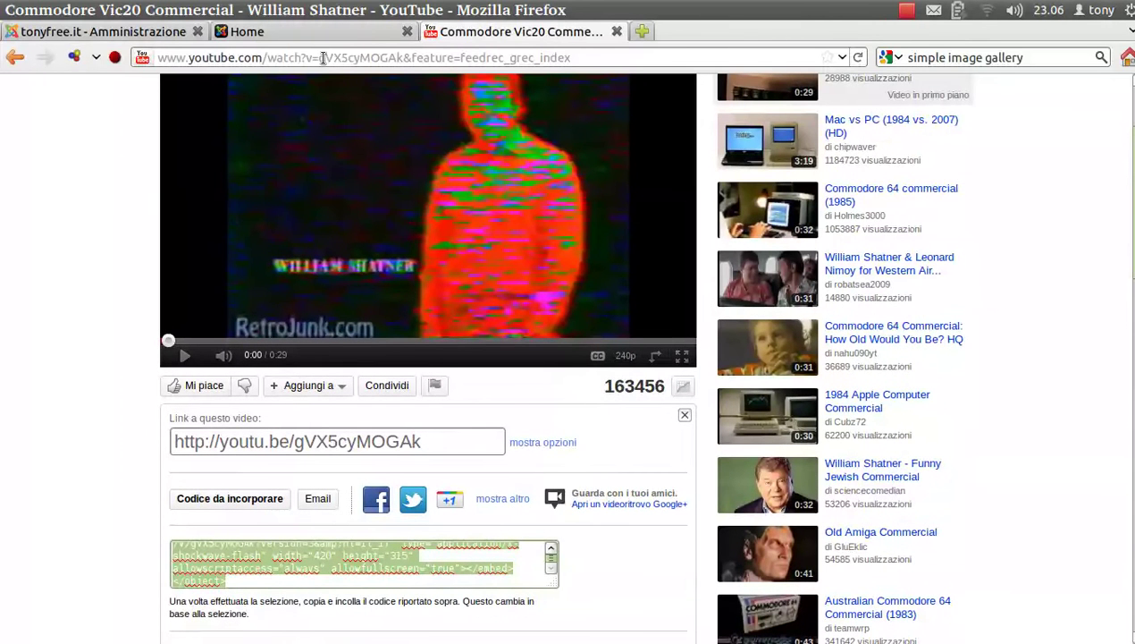
left_click_drag(320, 57, 572, 58)
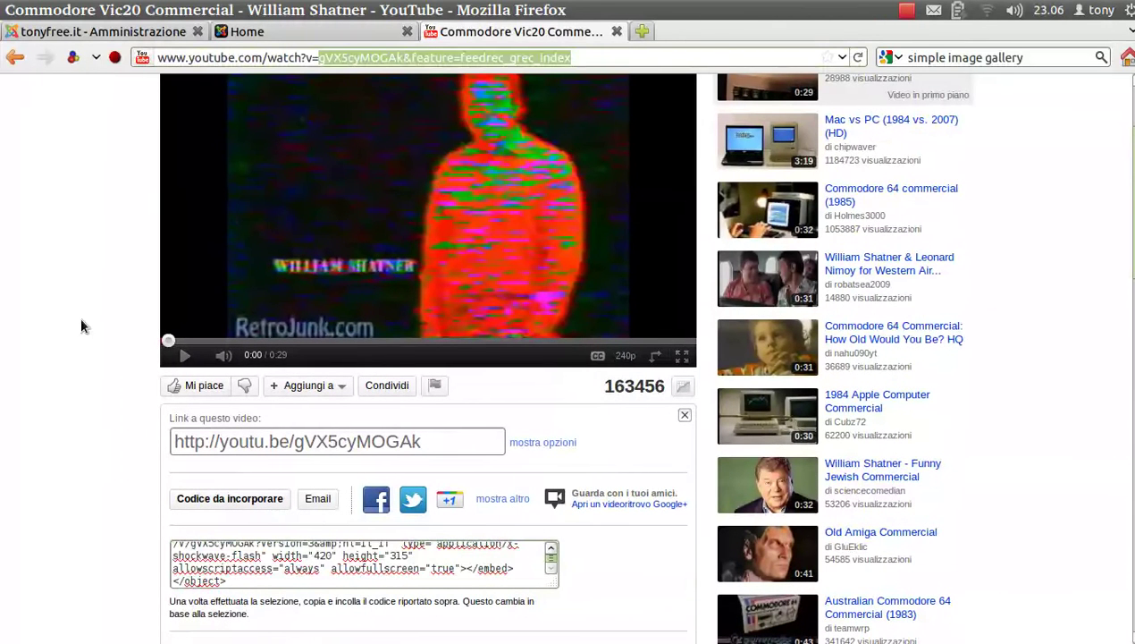
left_click(163, 125)
left_click(103, 32)
scroll(649, 467, "up", 3)
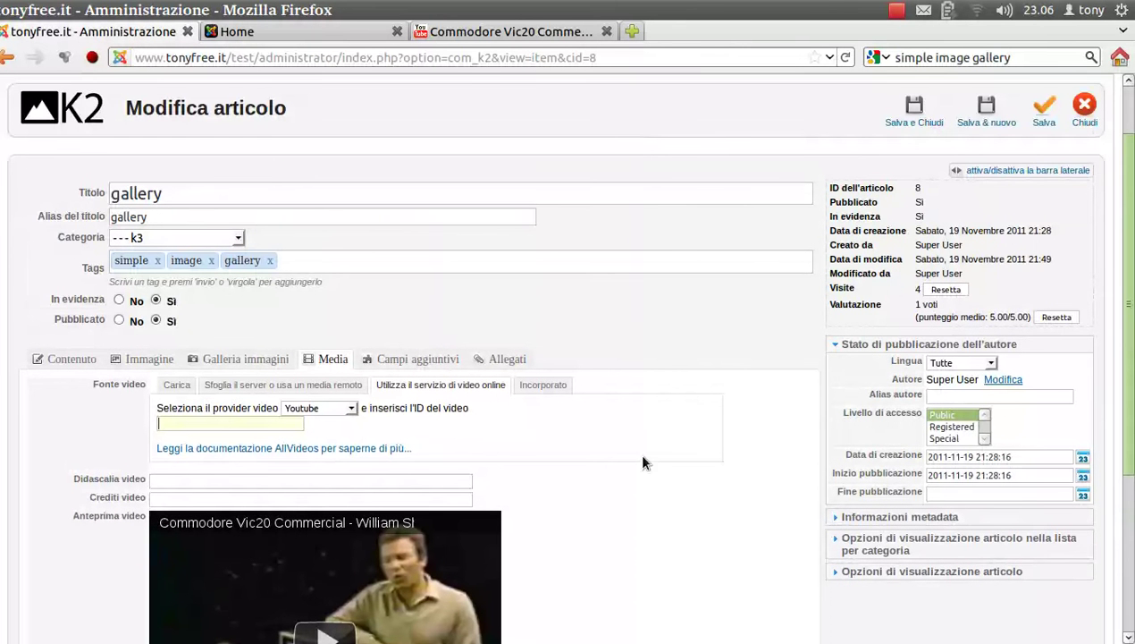
- Review the article's author publishing status, metadata information and article display options
scroll(666, 478, "down", 2)
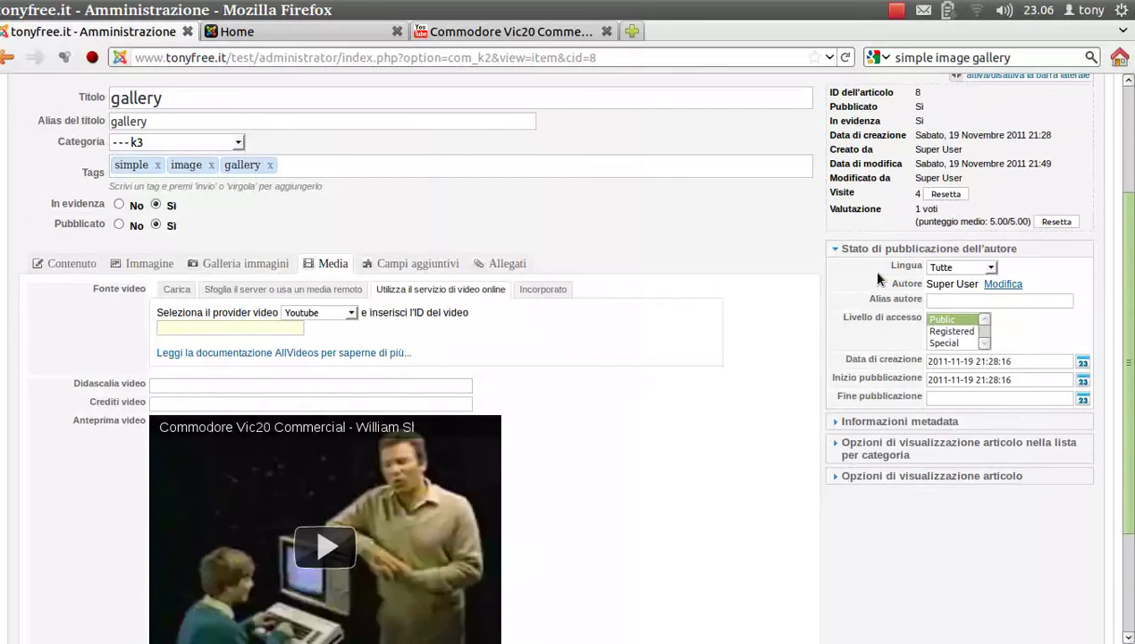
scroll(858, 389, "down", 2)
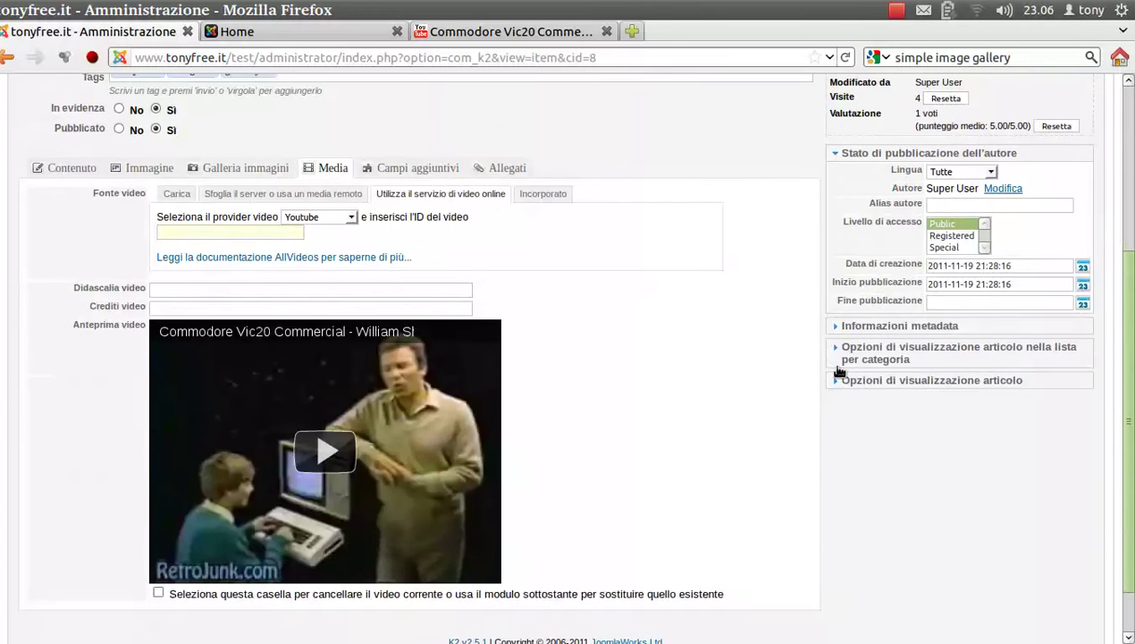
left_click(842, 326)
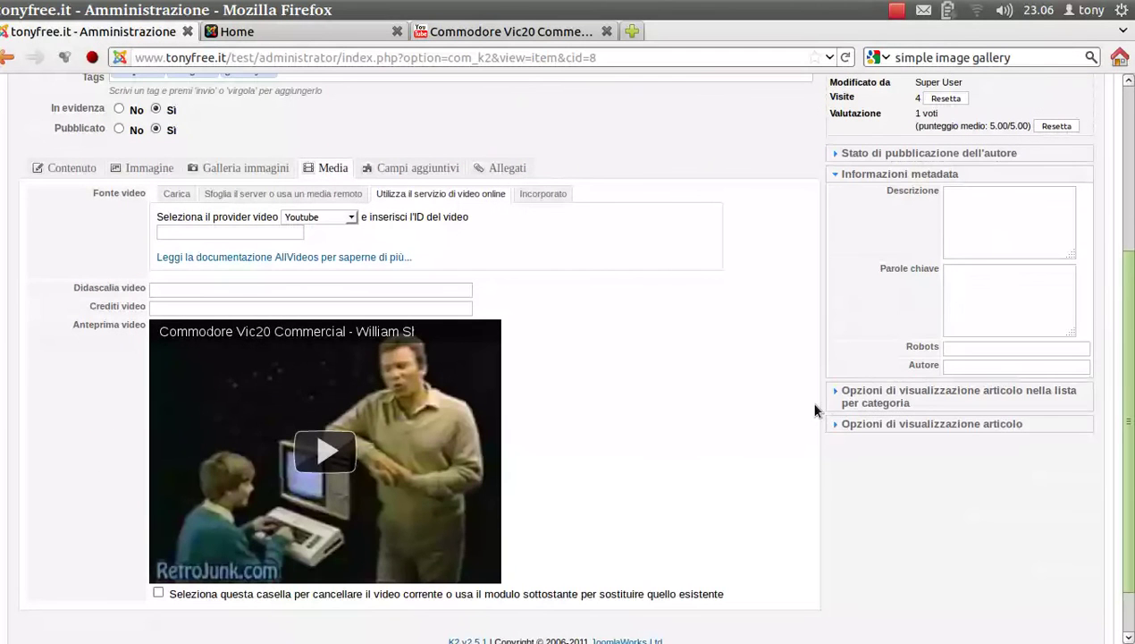
left_click(838, 426)
left_click(833, 430)
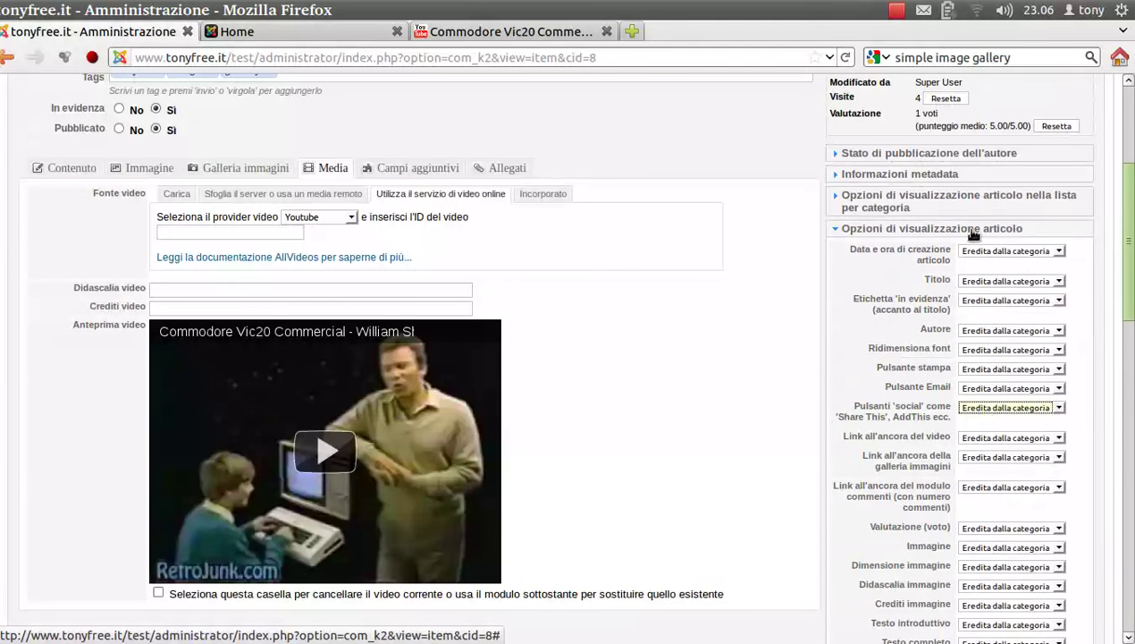
scroll(714, 420, "up", 3)
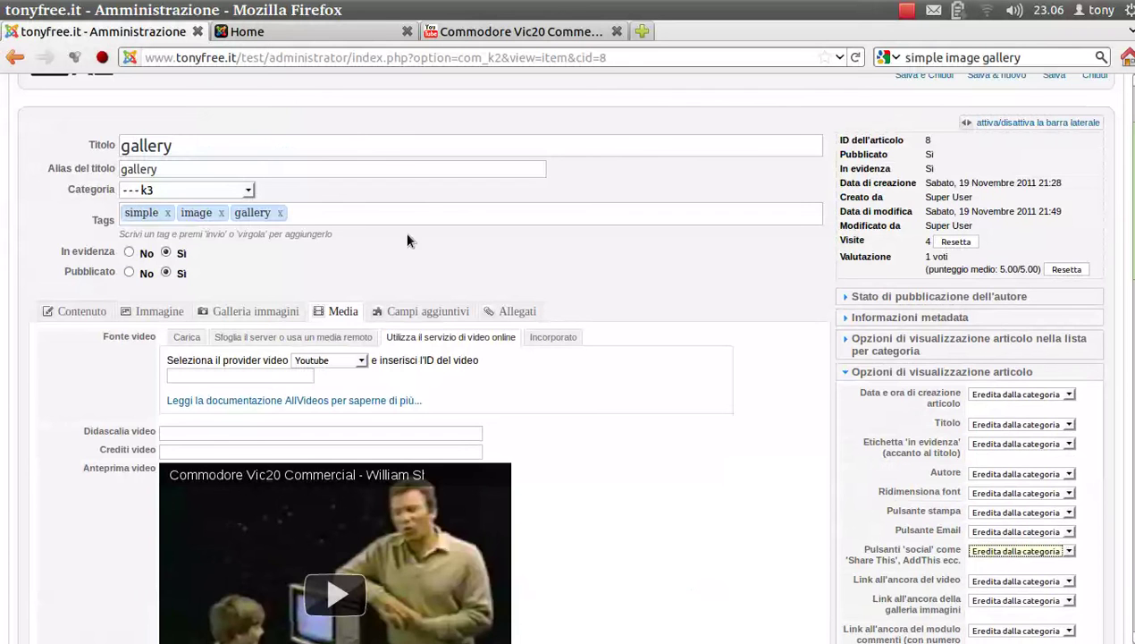
- Save the gallery article and return to the article list
scroll(657, 429, "up", 3)
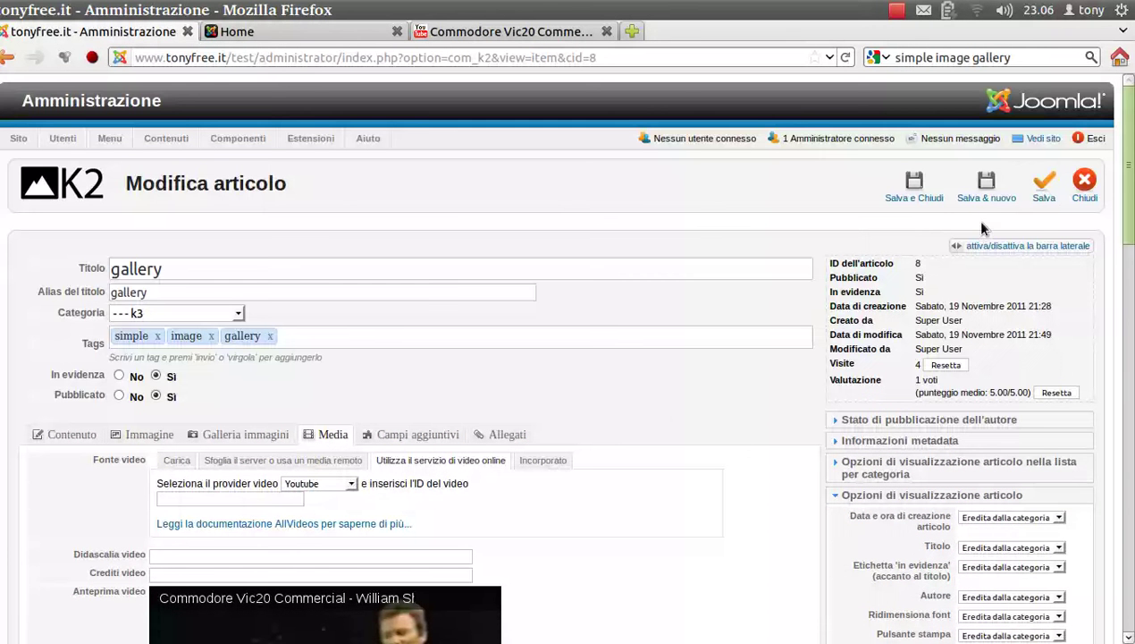
left_click(1044, 192)
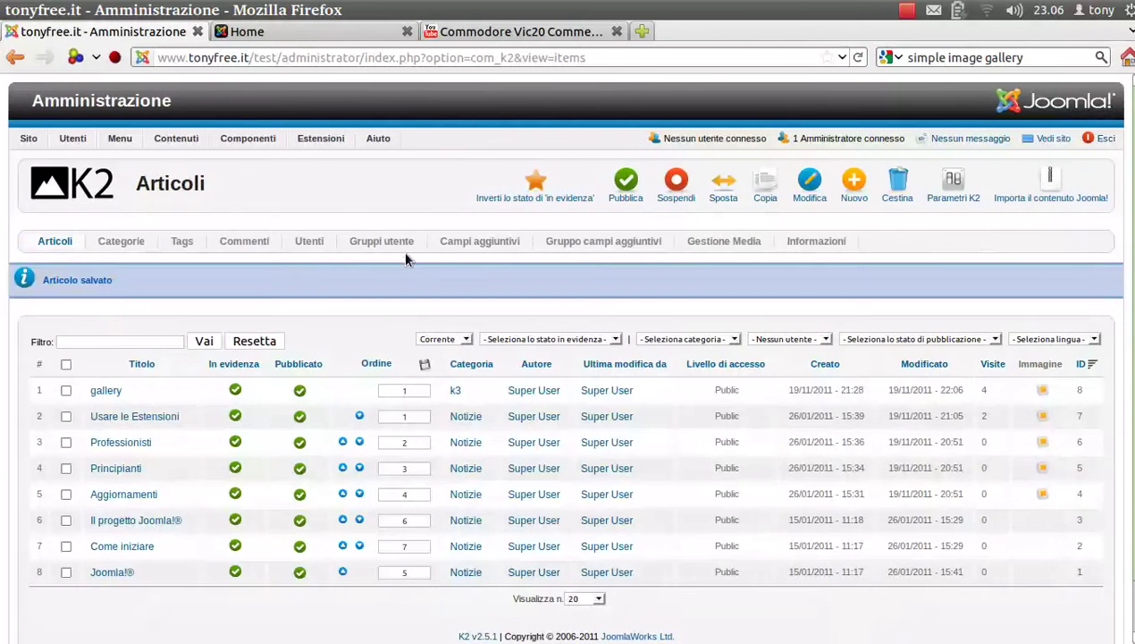
- Show the extra field groups, view the link group's settings, and close it without changes
left_click(579, 241)
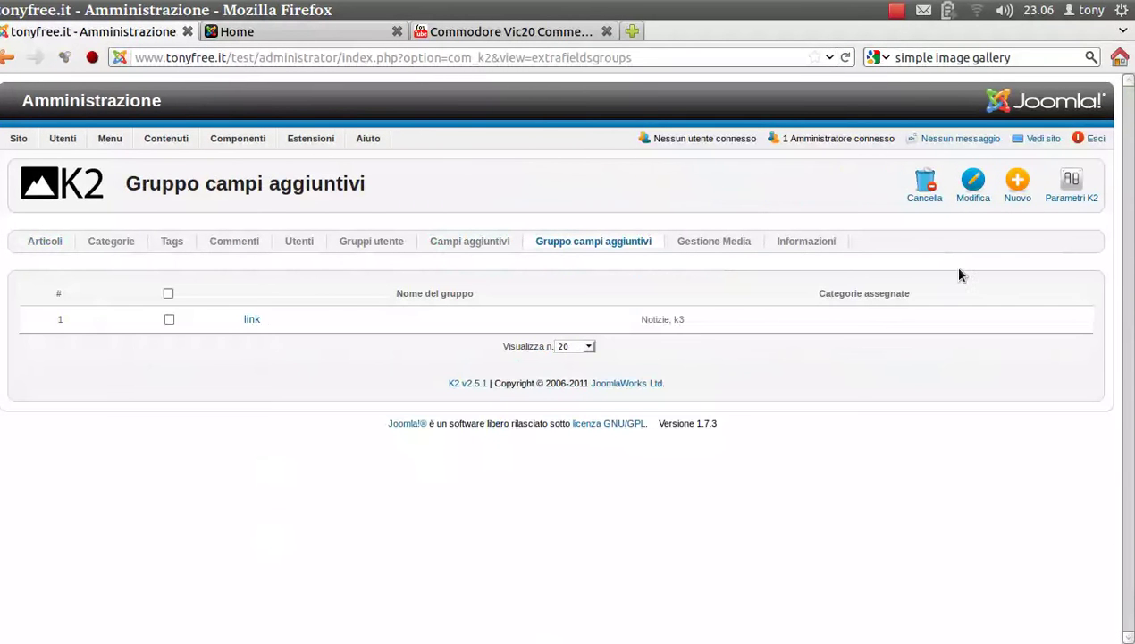
left_click(253, 319)
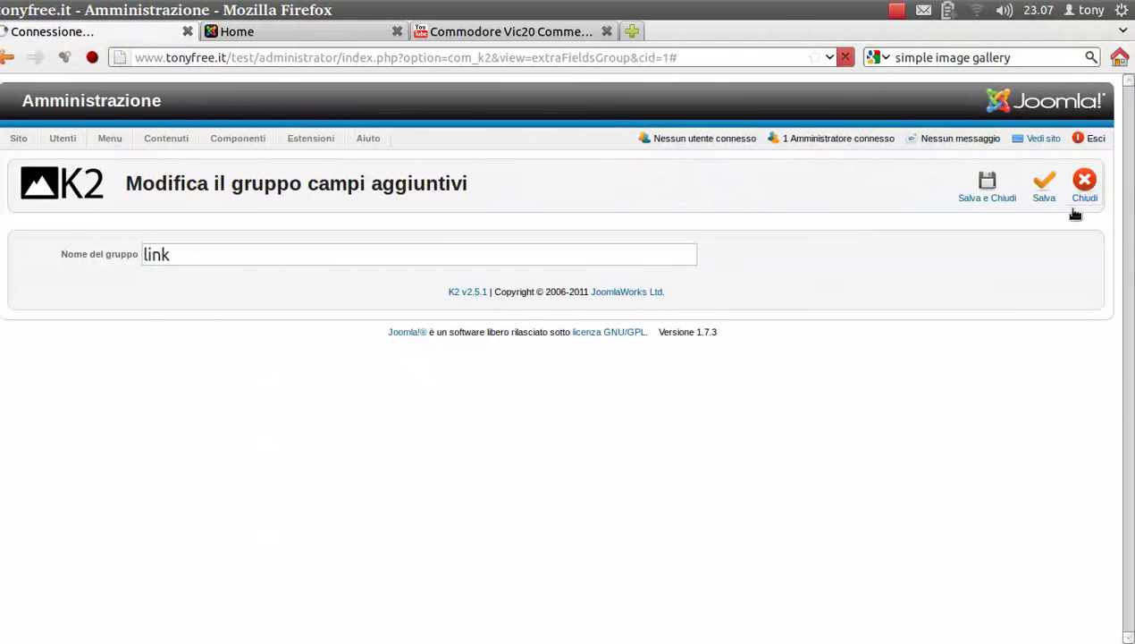
left_click(1095, 189)
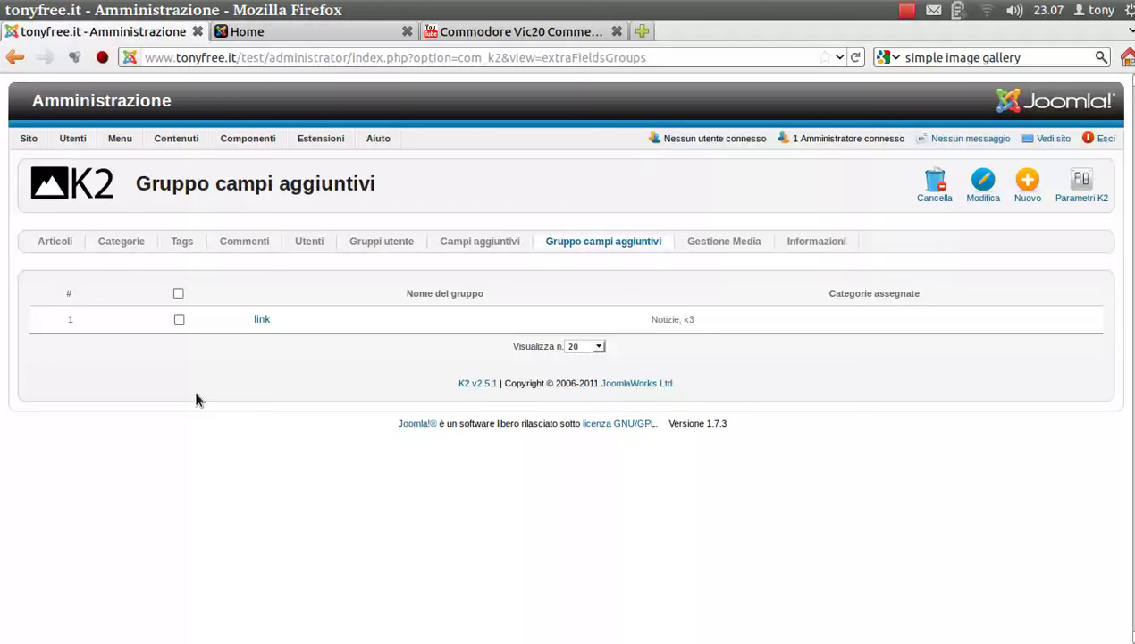
- Start a new extra field and assign it to a new group named link
left_click(461, 248)
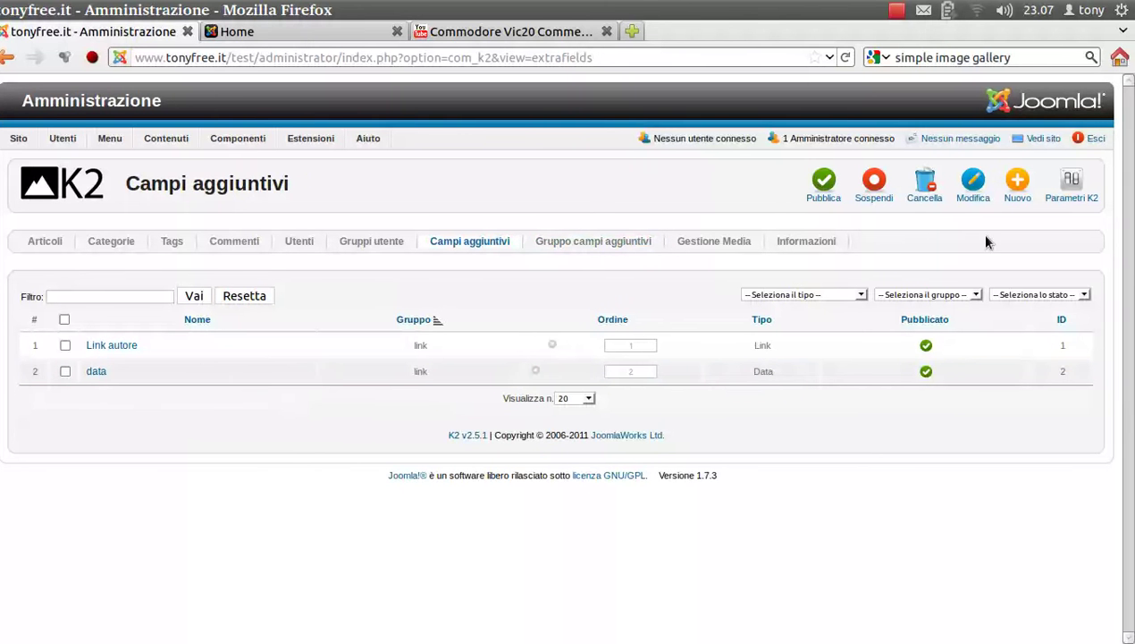
left_click(1016, 198)
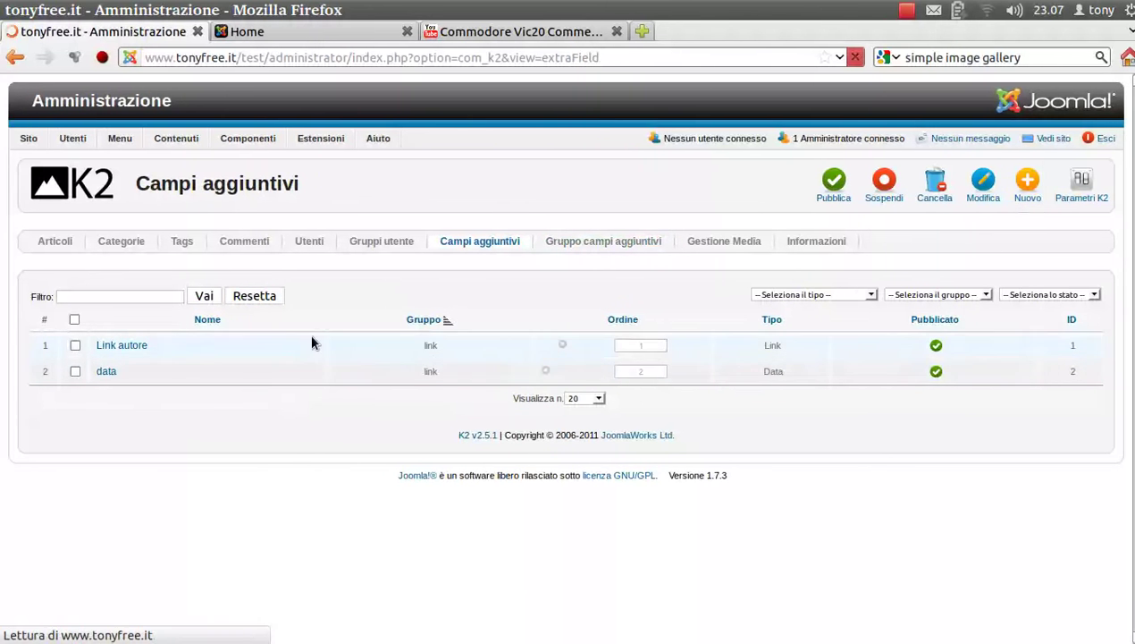
left_click(190, 252)
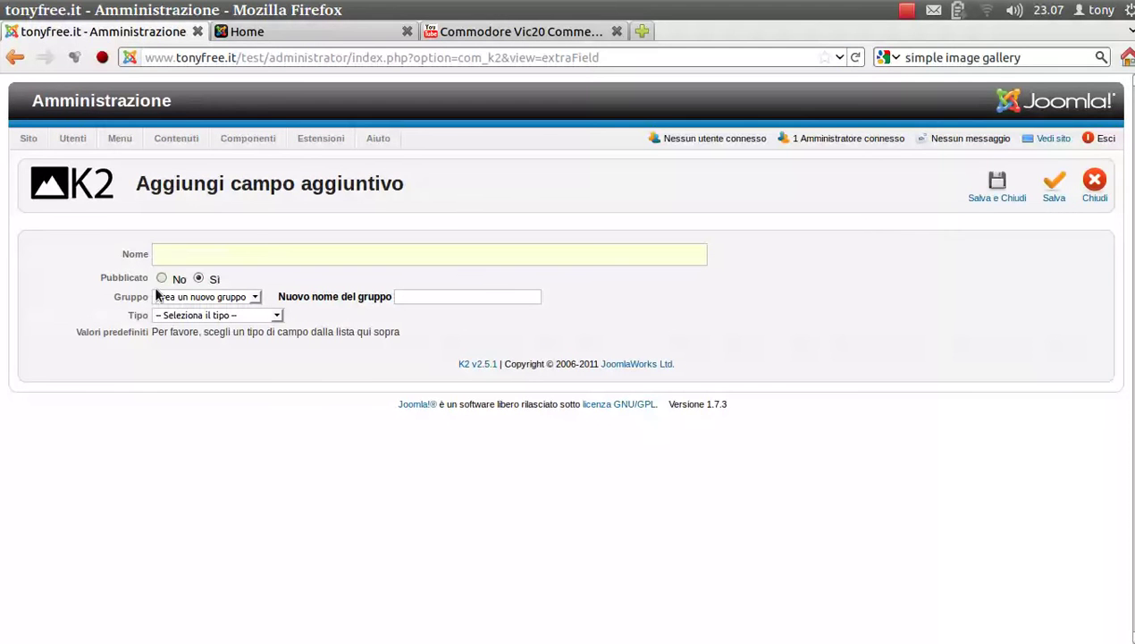
left_click(255, 297)
left_click(255, 298)
left_click(419, 297)
type("link")
left_click(234, 474)
- Set the new extra field's type to Collegamento with the default URL ww, and close the form without saving
left_click(277, 315)
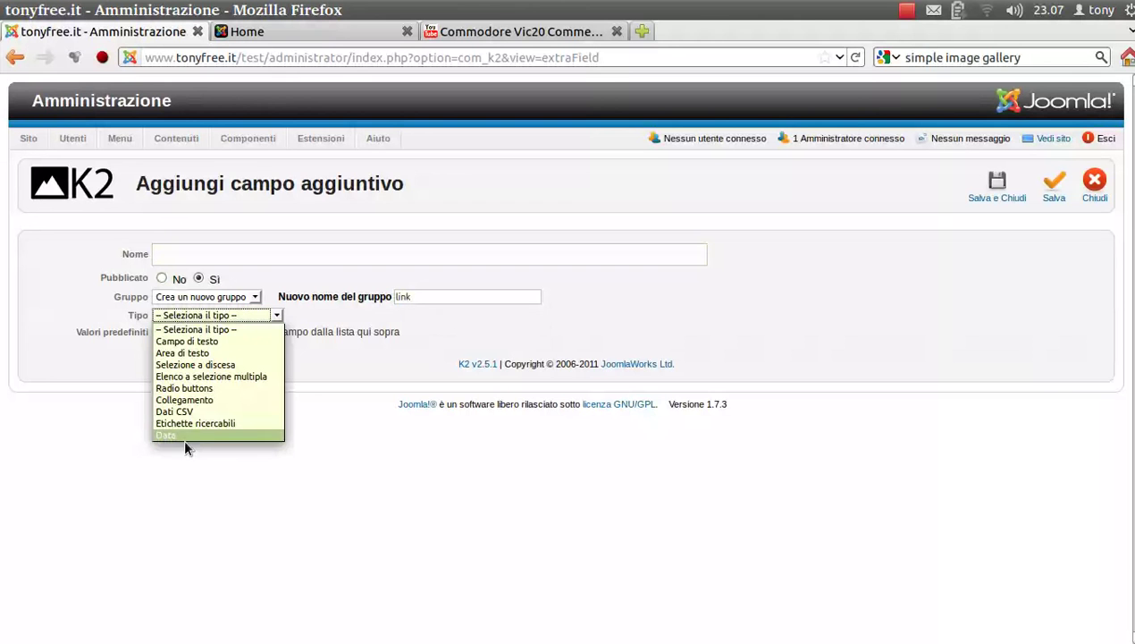
left_click(186, 400)
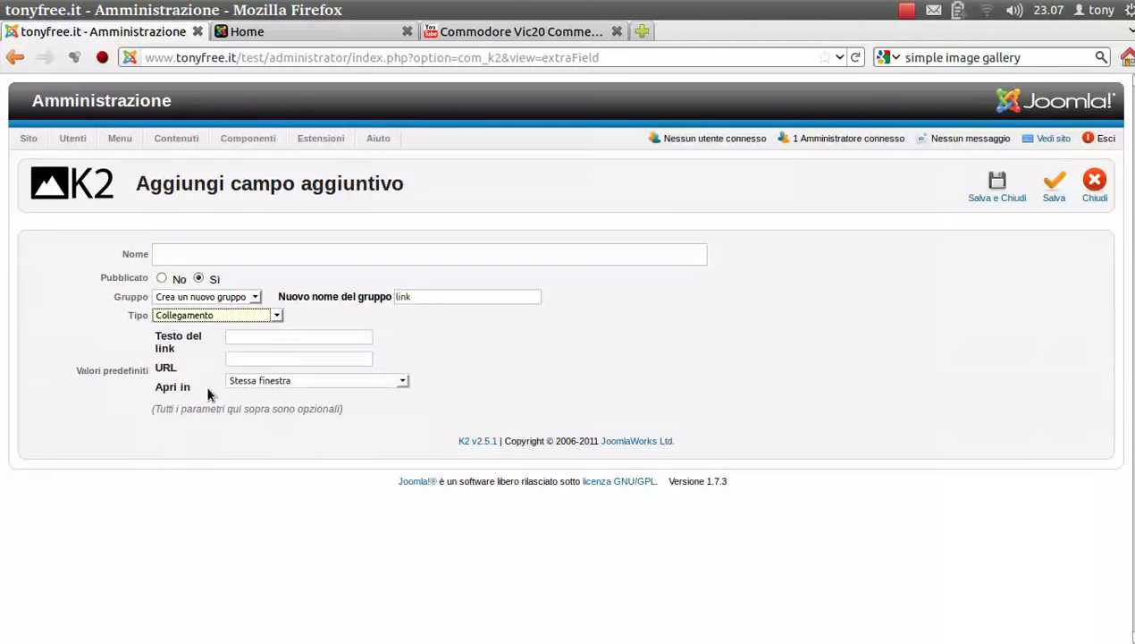
left_click(251, 337)
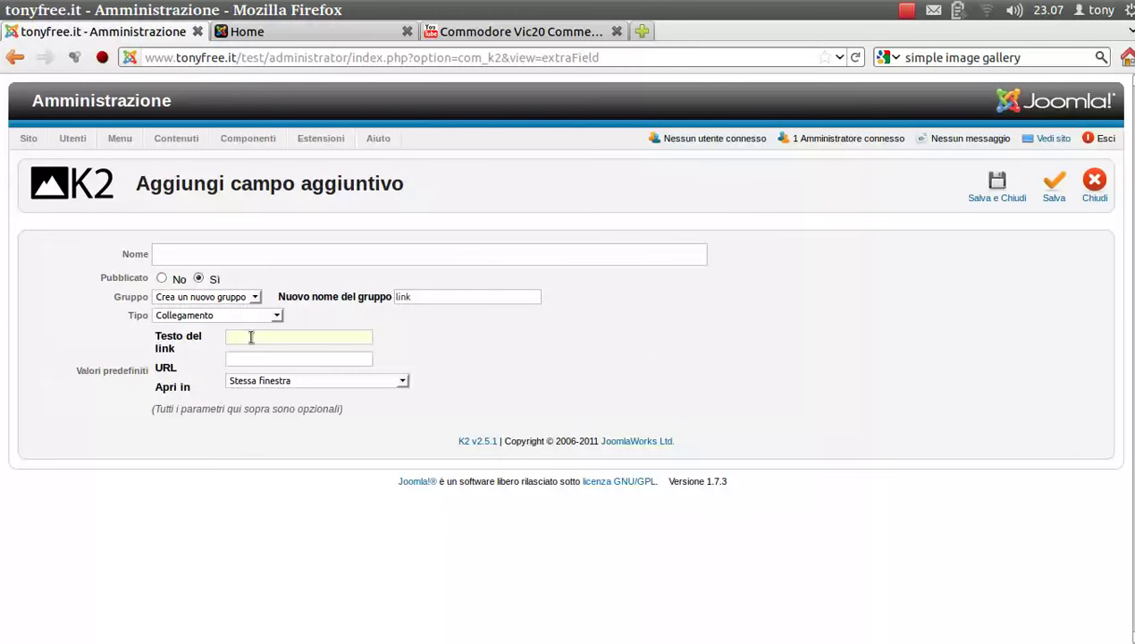
left_click(244, 359)
type("ww")
left_click(188, 486)
left_click(353, 387)
left_click(238, 528)
left_click(1084, 196)
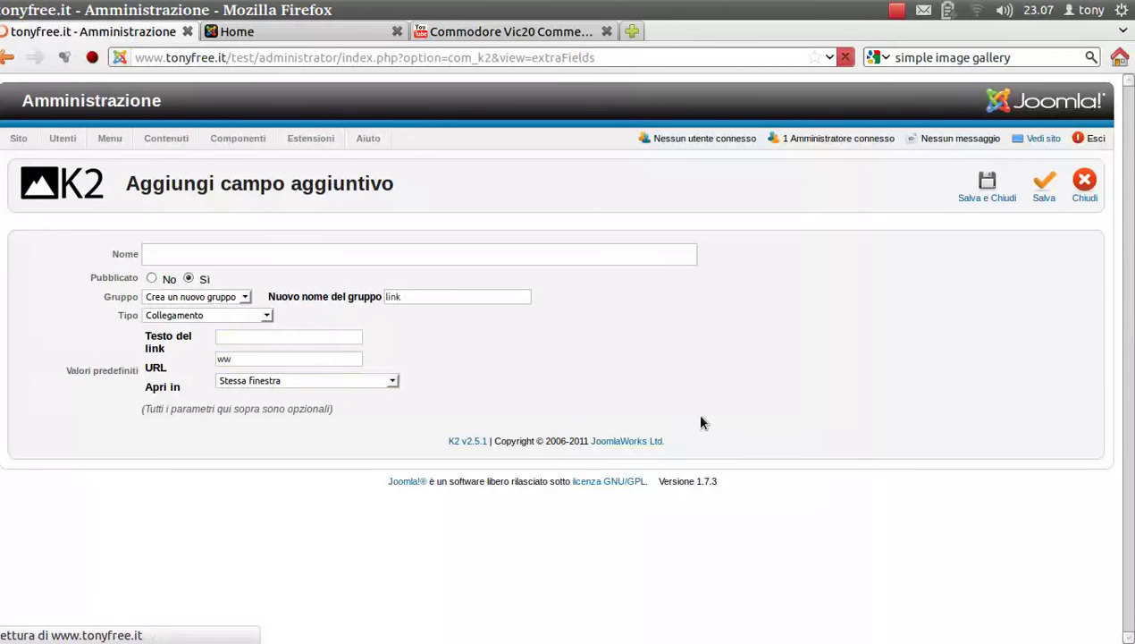
- Open the data extra field, look through its group and type options, and close it unchanged
left_click(100, 373)
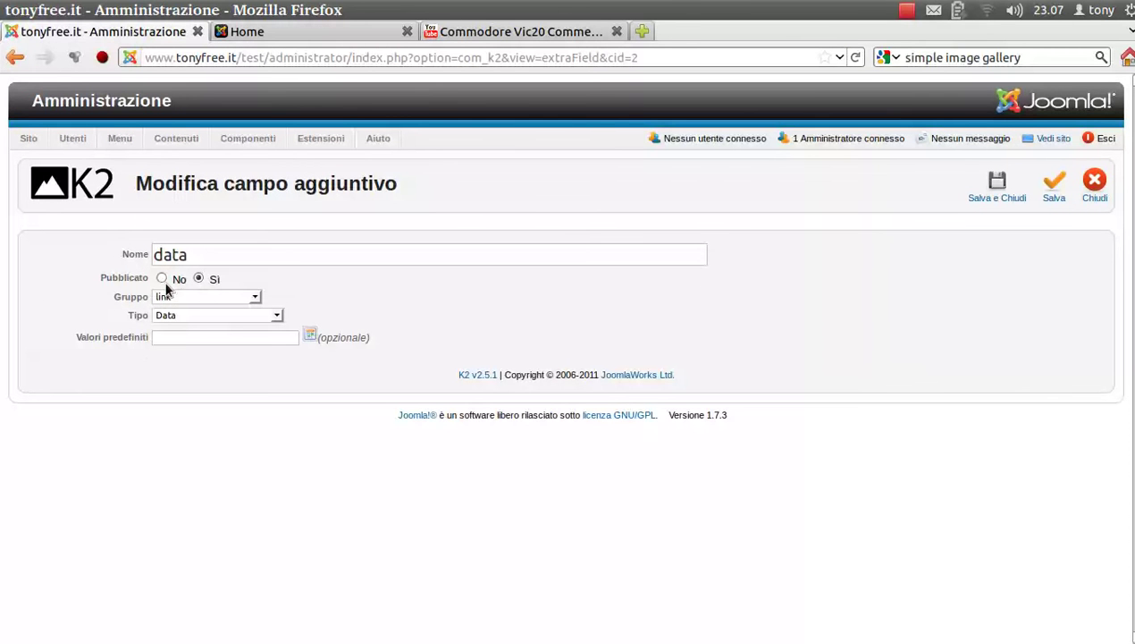
left_click(254, 297)
left_click(205, 322)
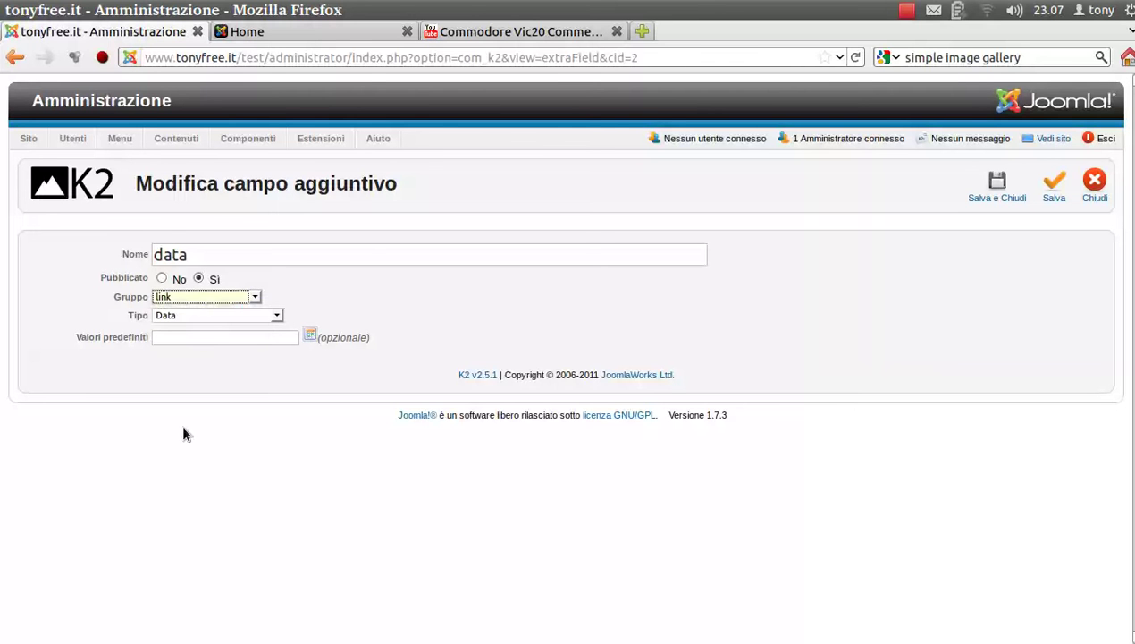
left_click(277, 315)
left_click(215, 433)
left_click(1085, 183)
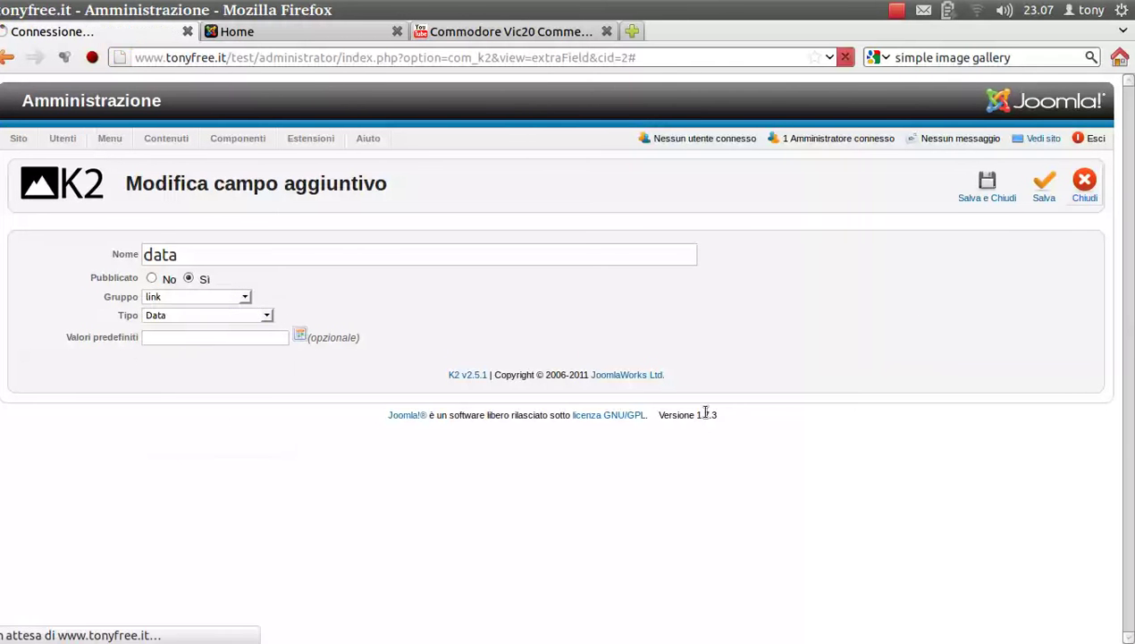
- Open the gallery article, examine its author link and date extra fields, and close the article
left_click(44, 240)
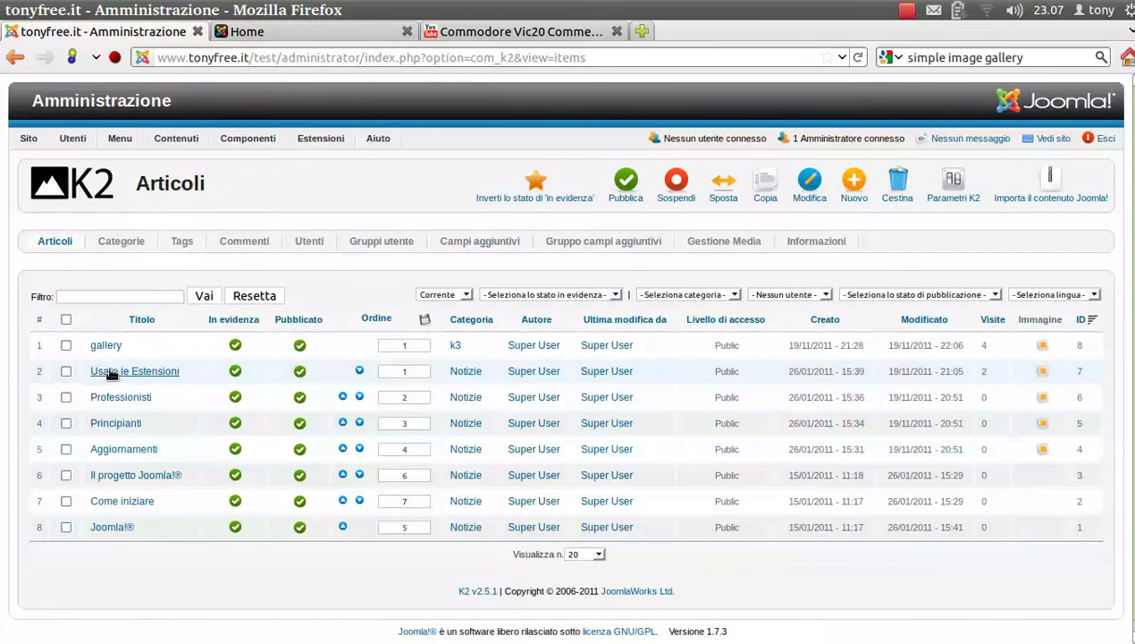
left_click(103, 350)
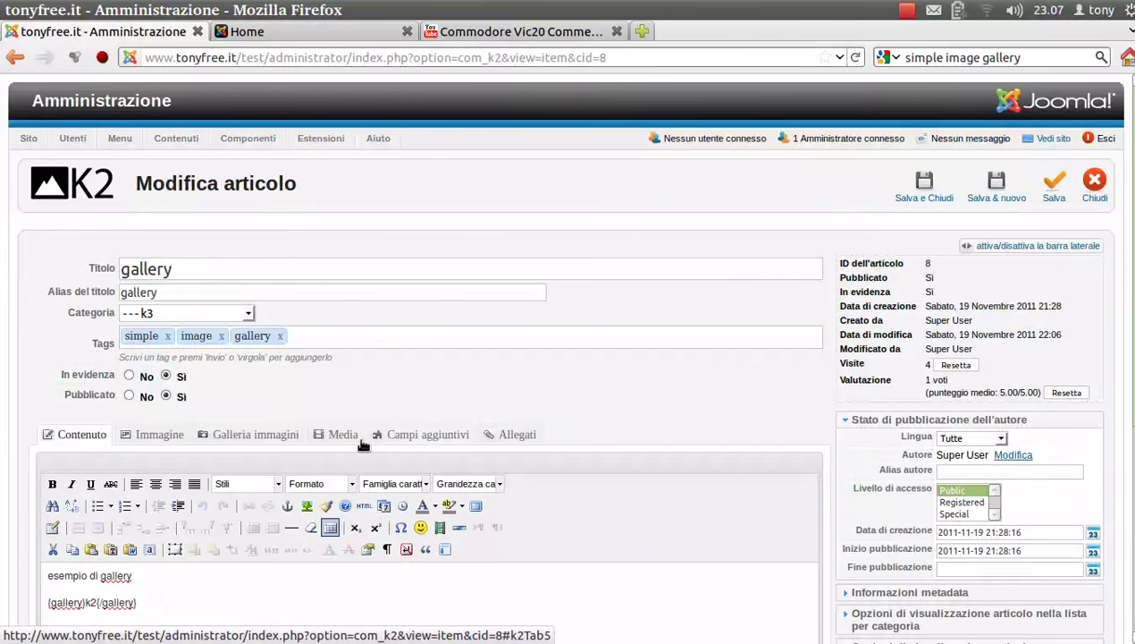
left_click(428, 435)
scroll(386, 550, "down", 2)
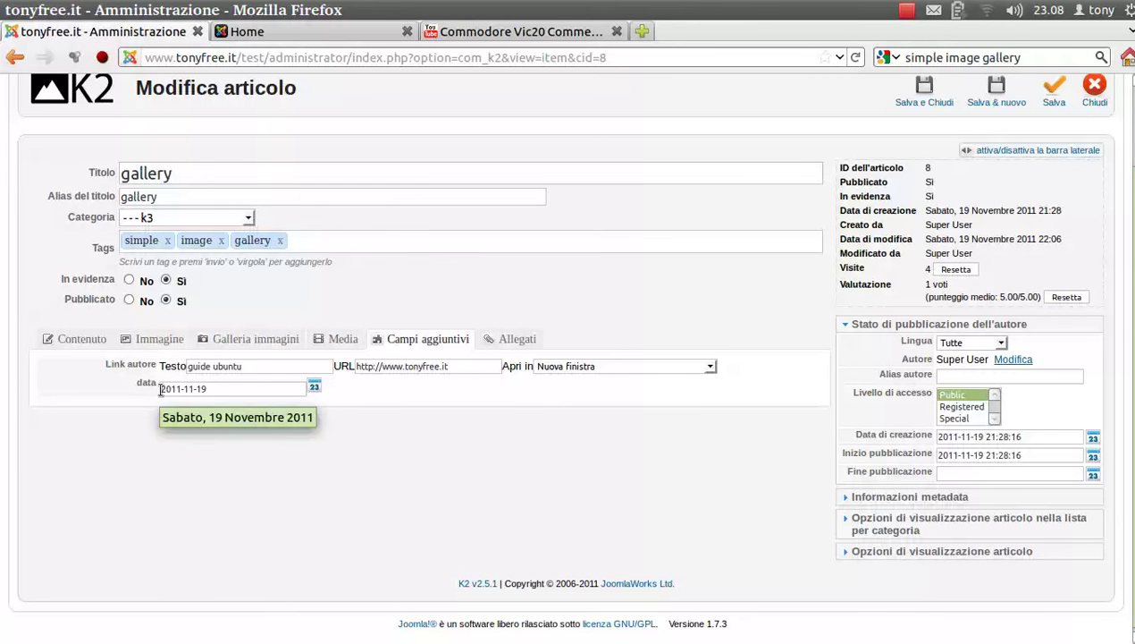
scroll(390, 523, "up", 1)
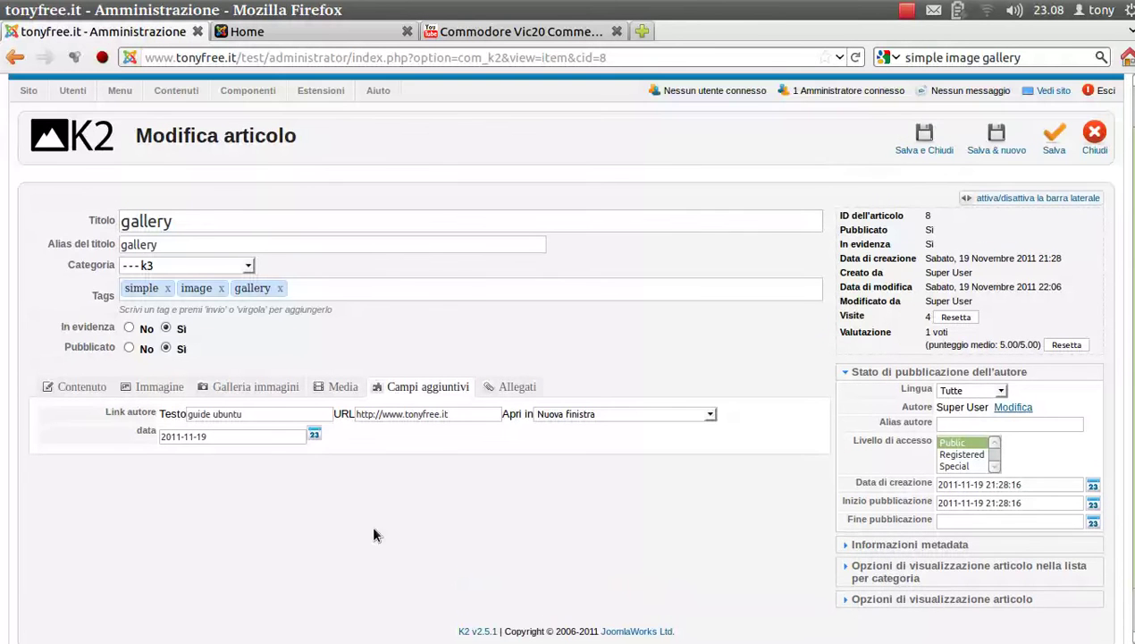
left_click(1094, 146)
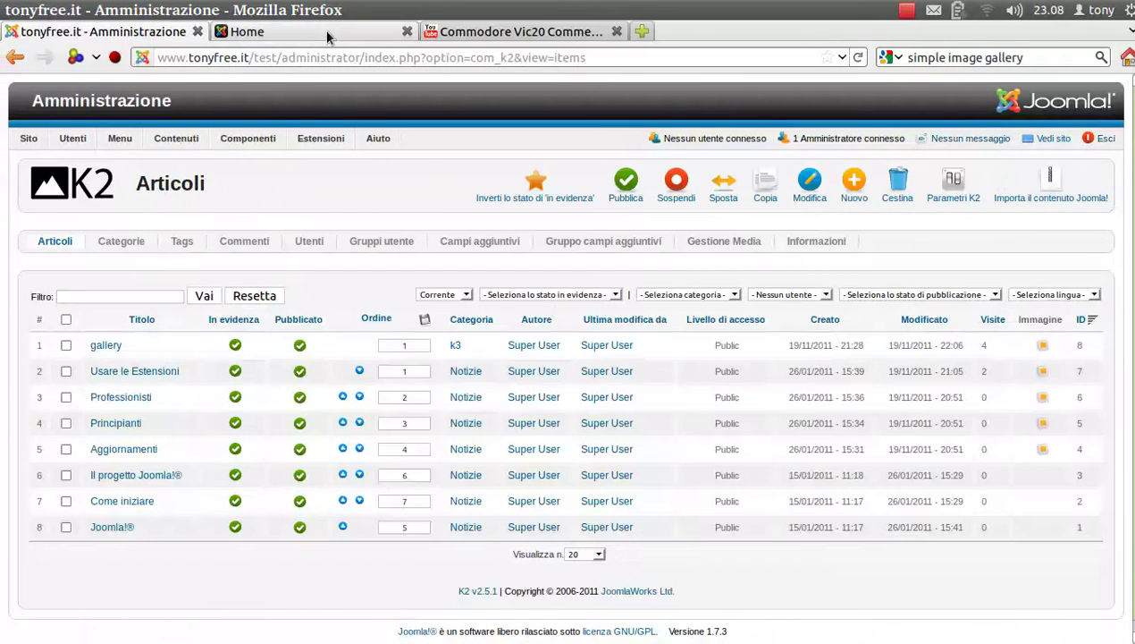
- Switch to the public site, show the blog page and open its k3 subcategory
left_click(304, 33)
scroll(76, 489, "down", 4)
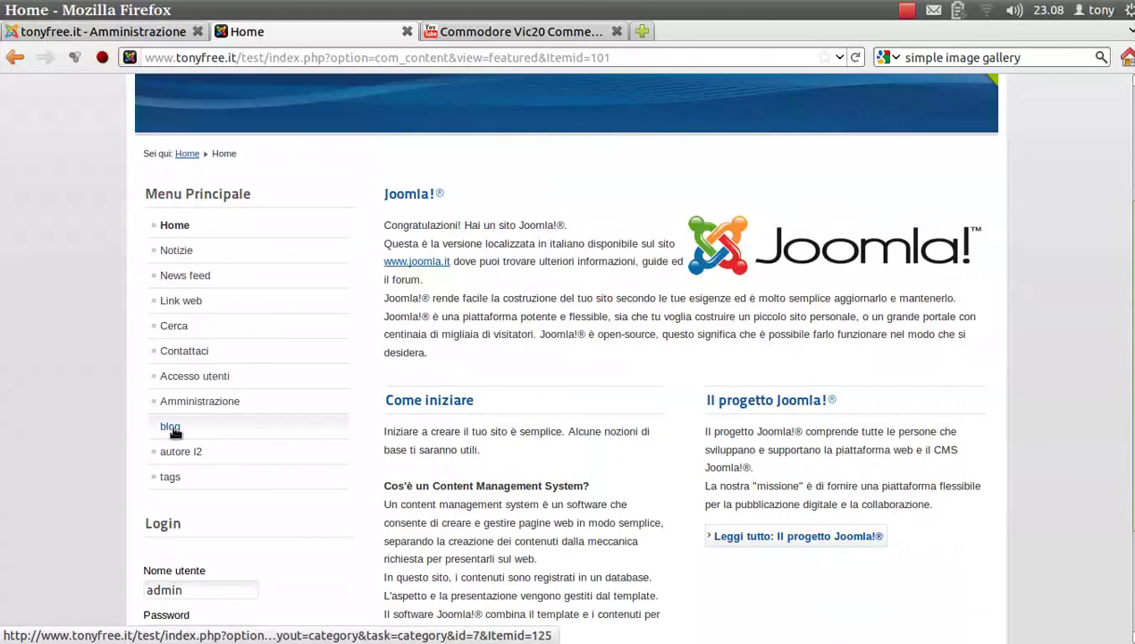
left_click(169, 427)
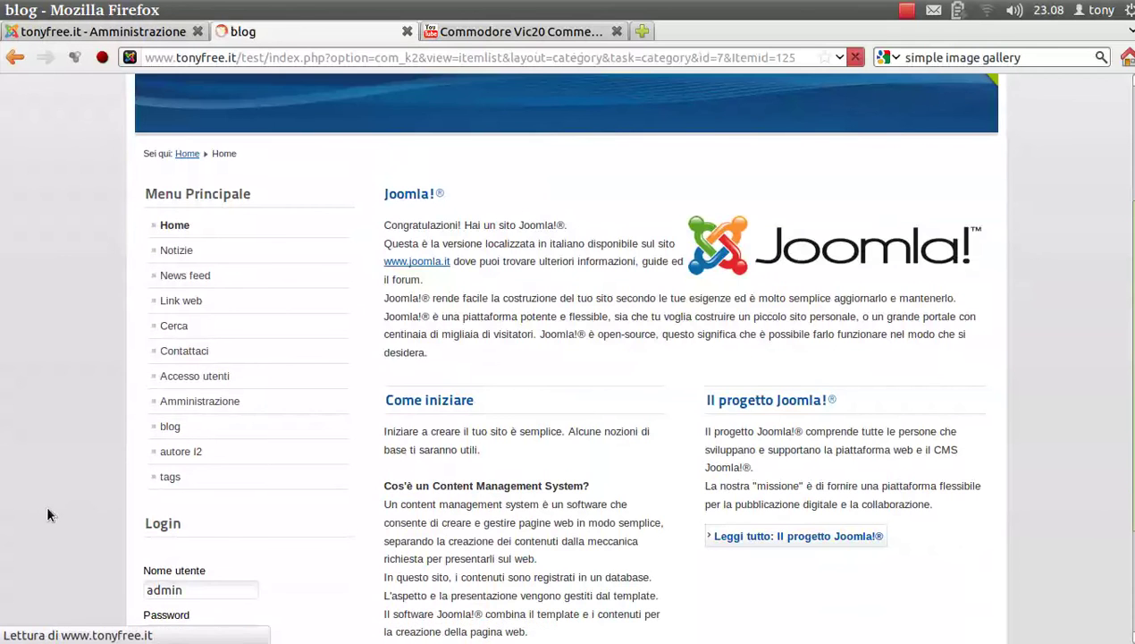
scroll(587, 472, "down", 4)
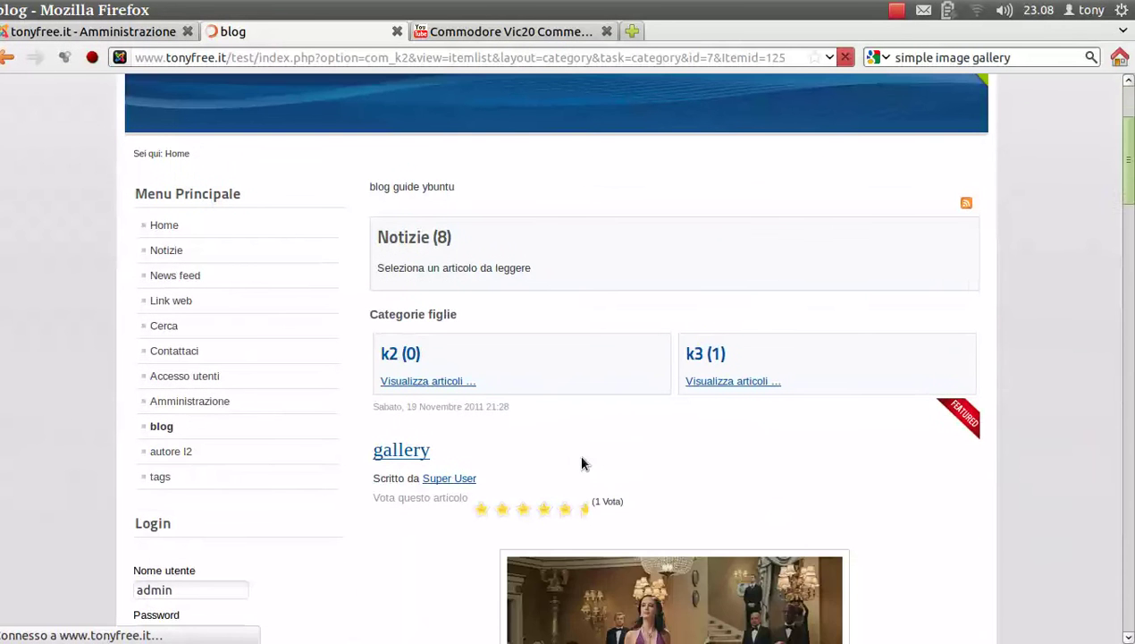
triple_click(712, 356)
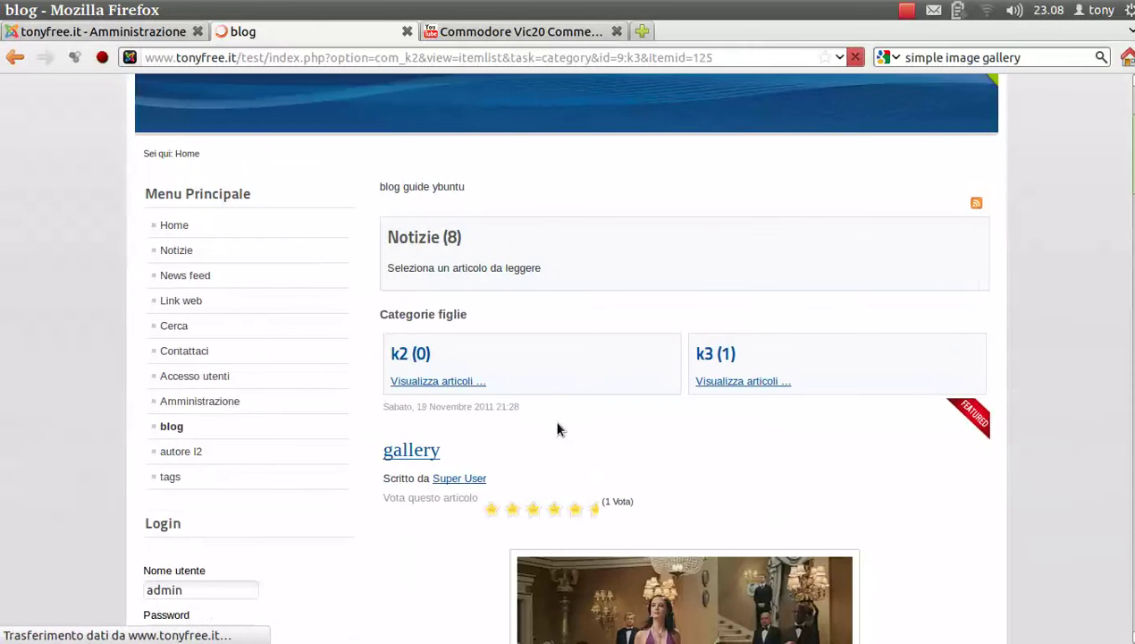
- Examine the gallery article's preview in the k3 category, including its image, photo gallery and tags
scroll(641, 510, "down", 5)
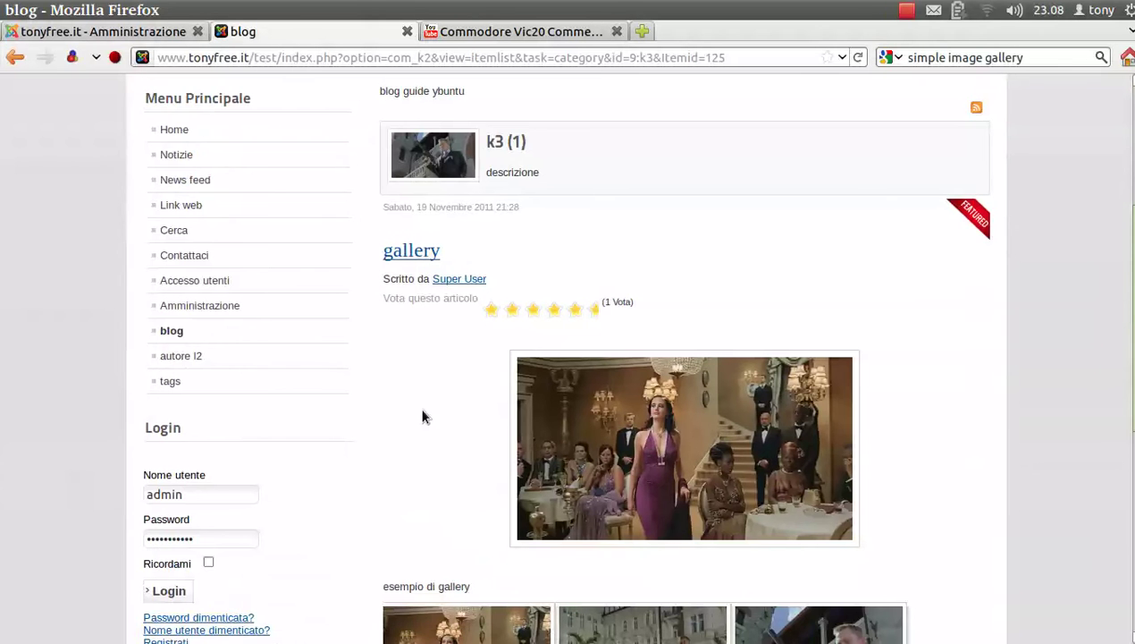
scroll(458, 223, "down", 2)
scroll(395, 383, "up", 2)
double_click(410, 251)
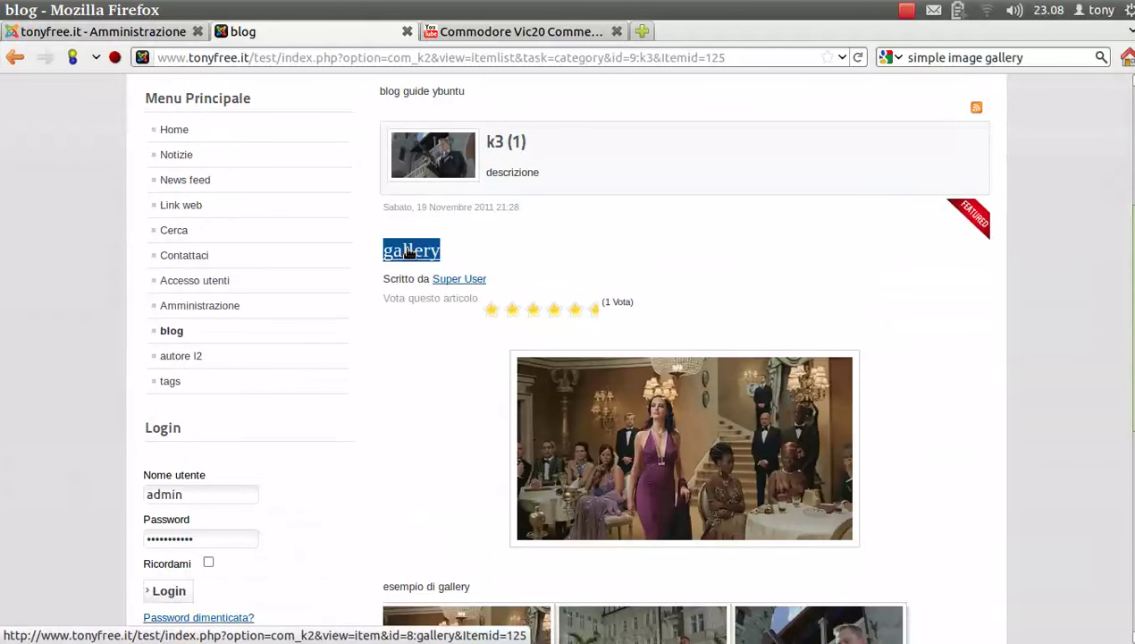
scroll(407, 385, "down", 2)
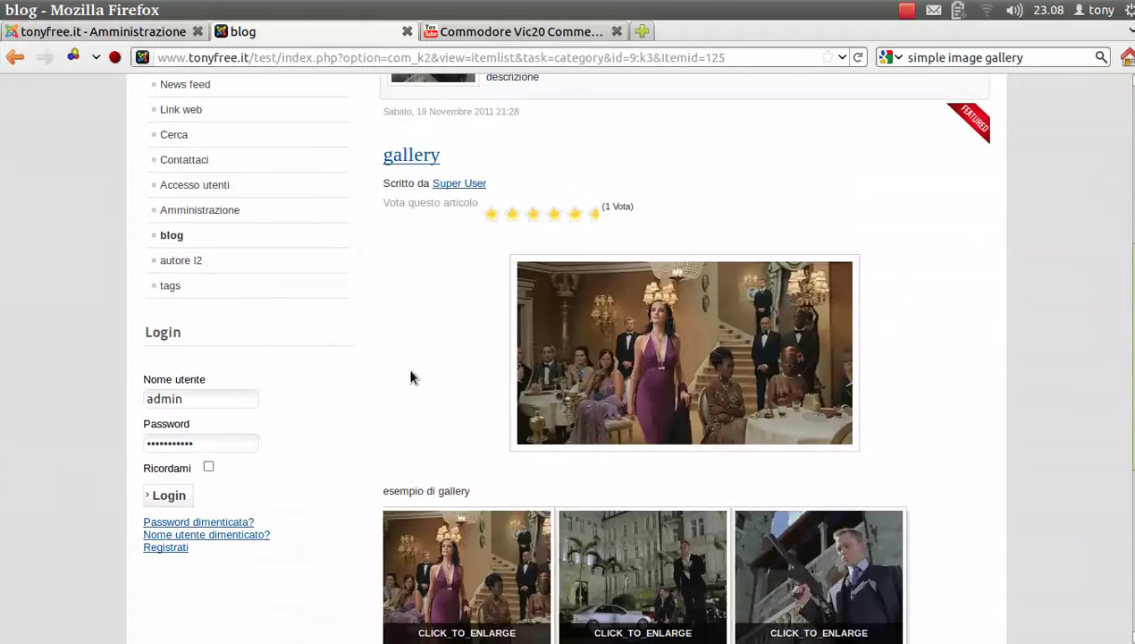
scroll(398, 385, "down", 5)
scroll(398, 366, "down", 2)
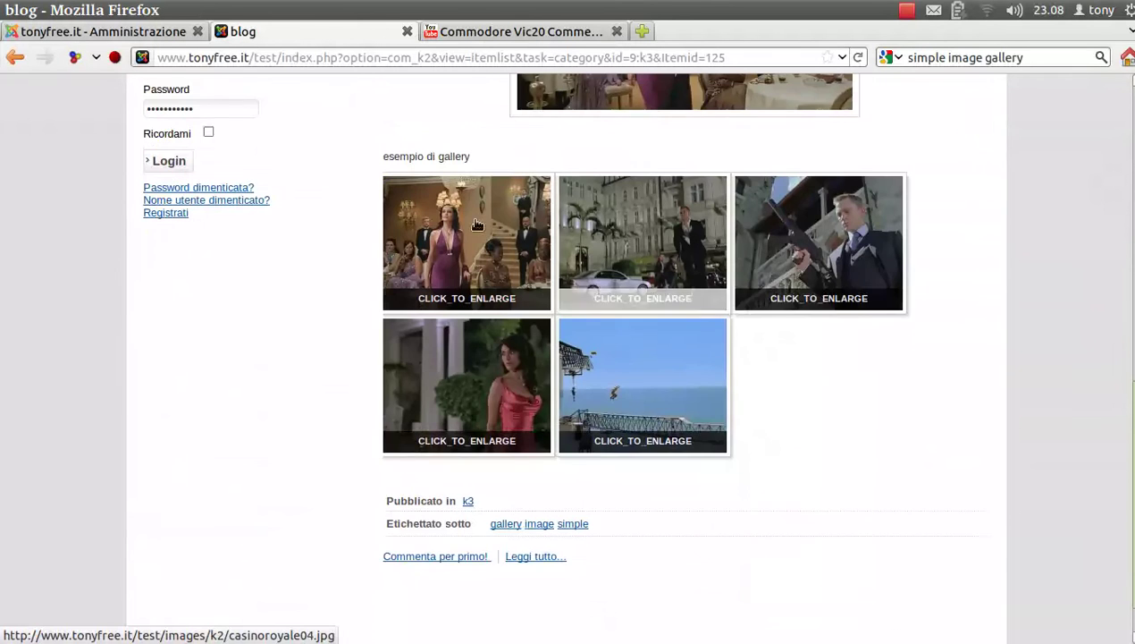
scroll(856, 396, "down", 1)
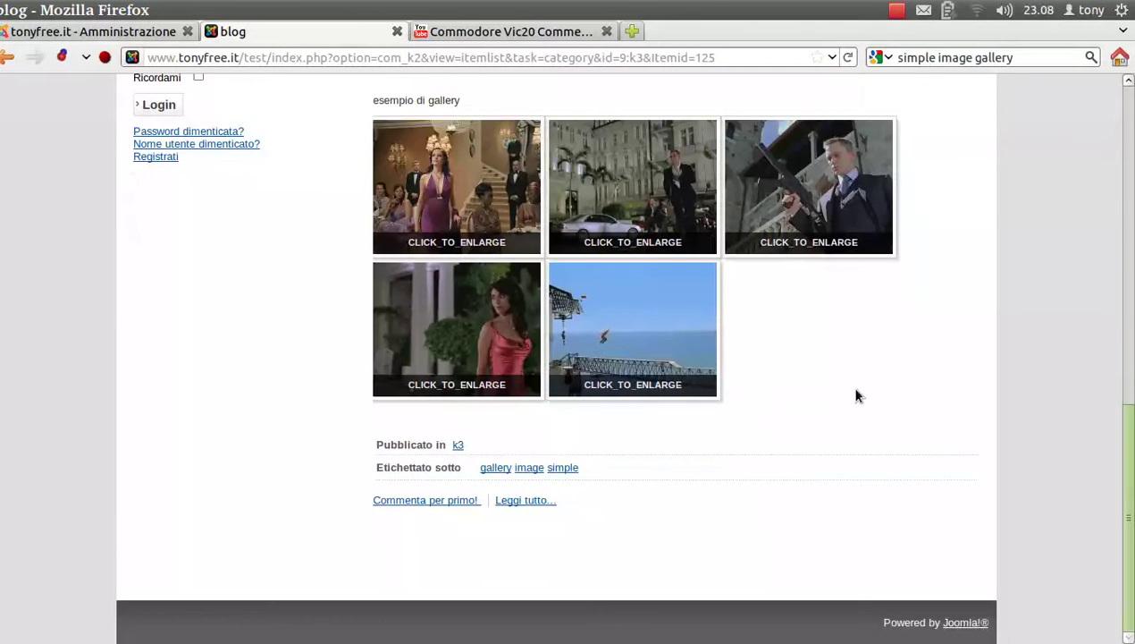
- Open the full gallery article and review its photo gallery, extra fields, attachment, video and comment form
left_click(528, 501)
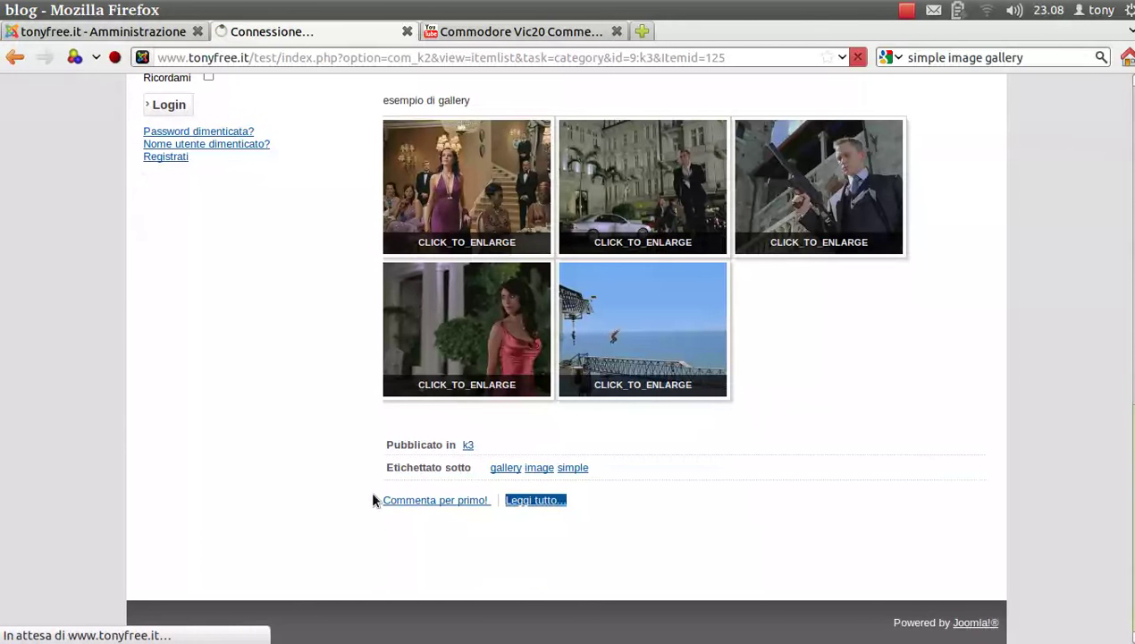
scroll(983, 482, "down", 15)
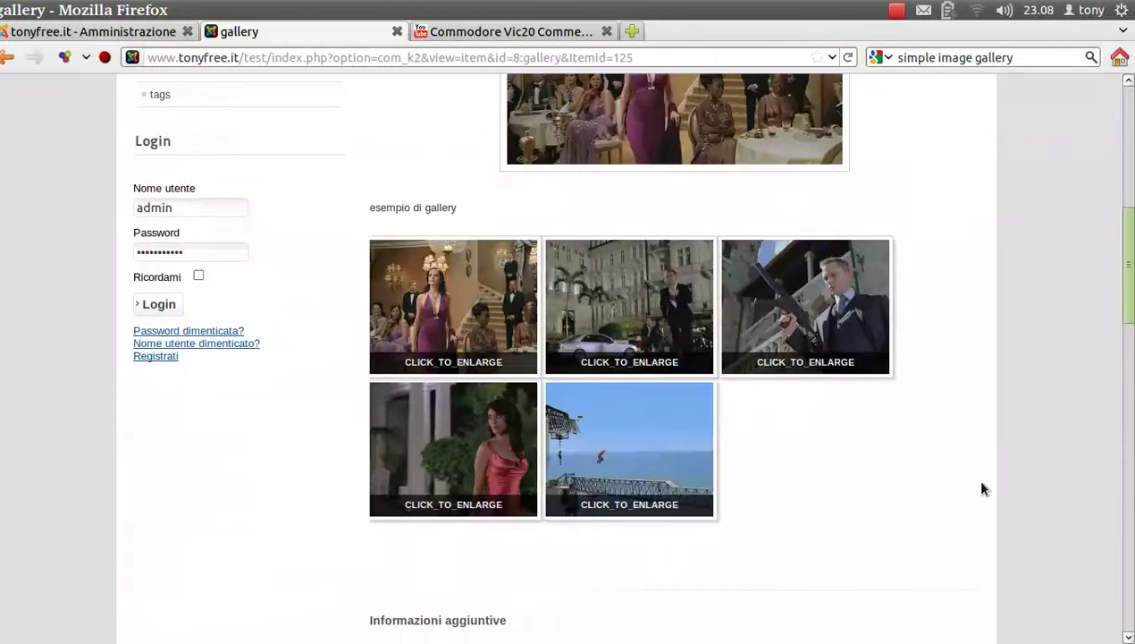
scroll(983, 489, "down", 15)
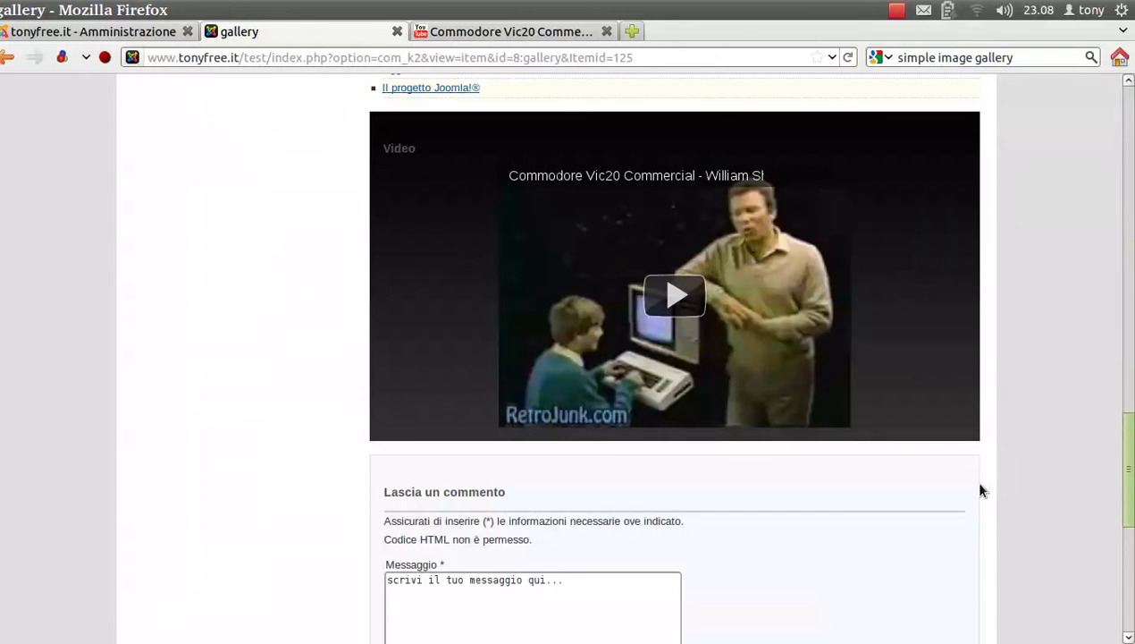
scroll(990, 507, "up", 15)
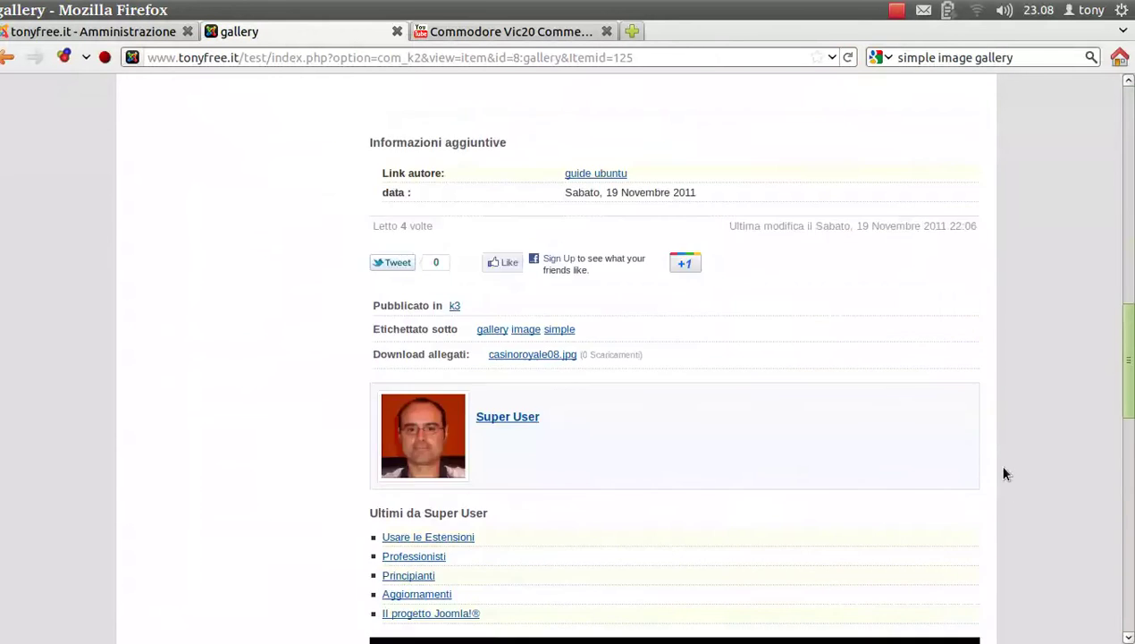
scroll(1001, 475, "up", 5)
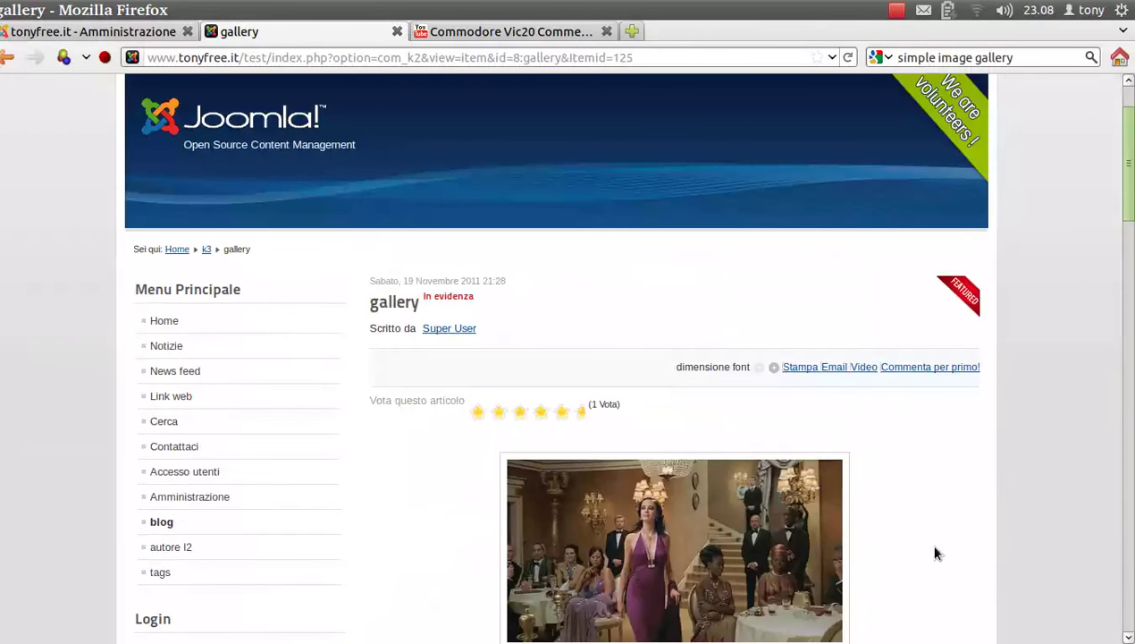